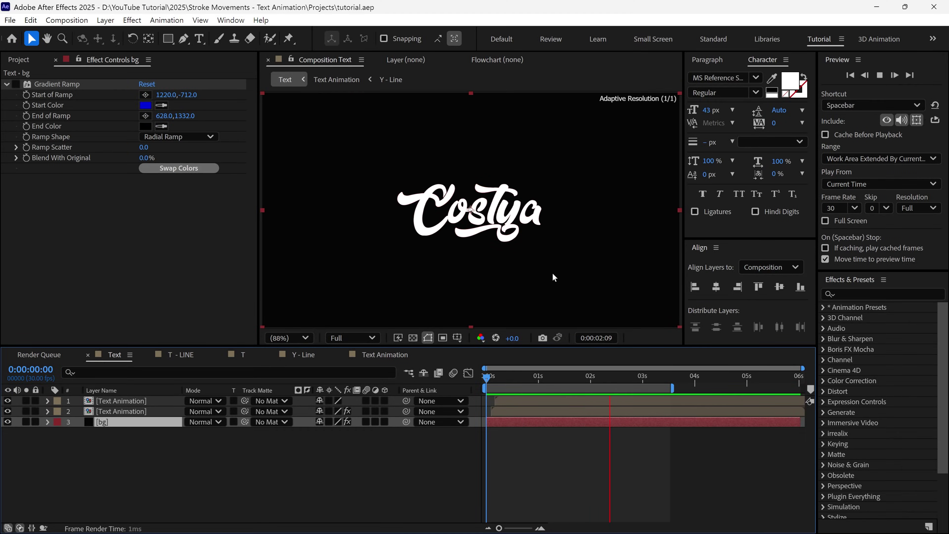
Step: Preview the finished Costya stroke-text animation in an enlarged viewer, then stop playback
key(grave)
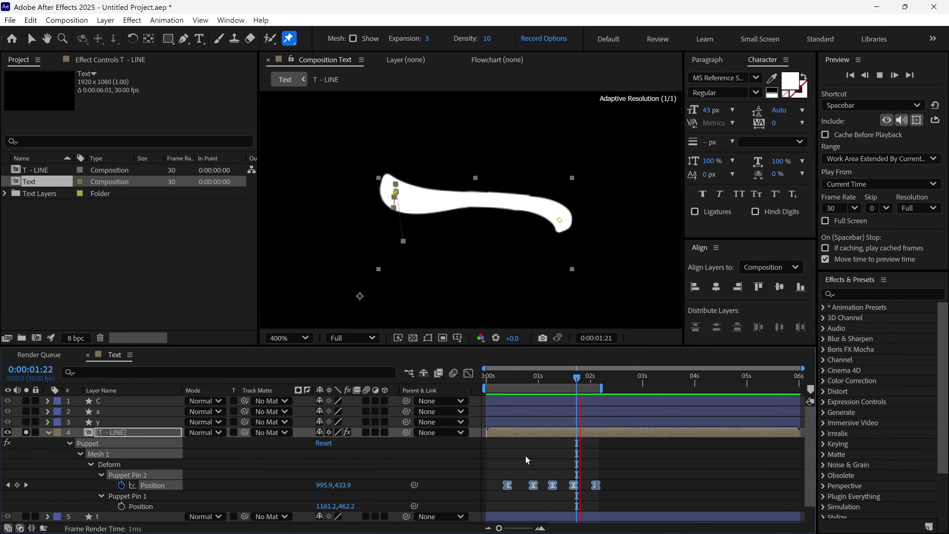
click(512, 486)
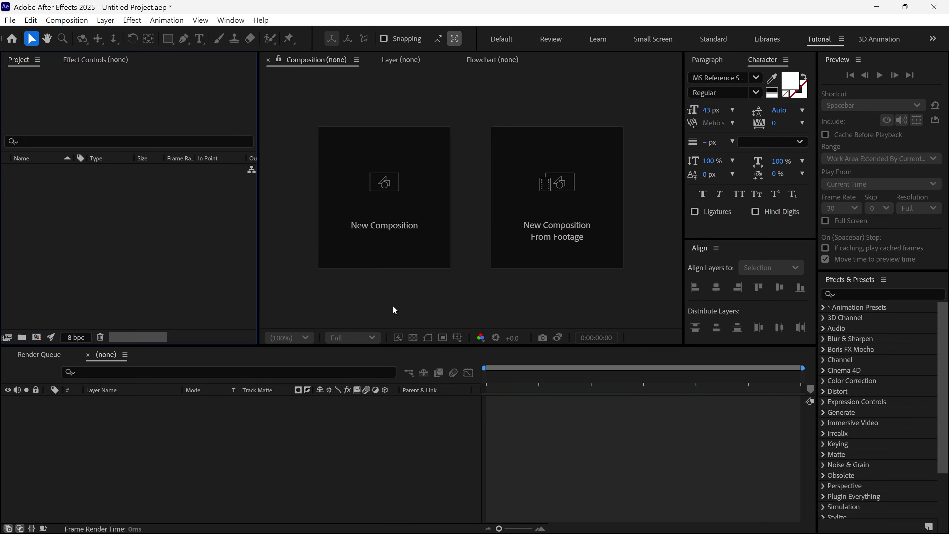
Step: Import Text.ai as a Composition with Layer Size, creating the Text comp and Text Layers folder
key(ctrl+i)
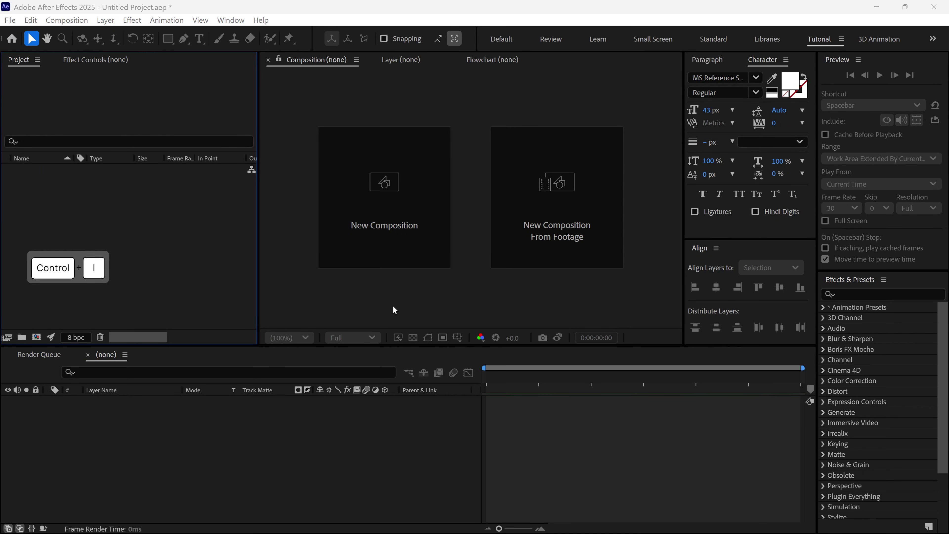
click(176, 175)
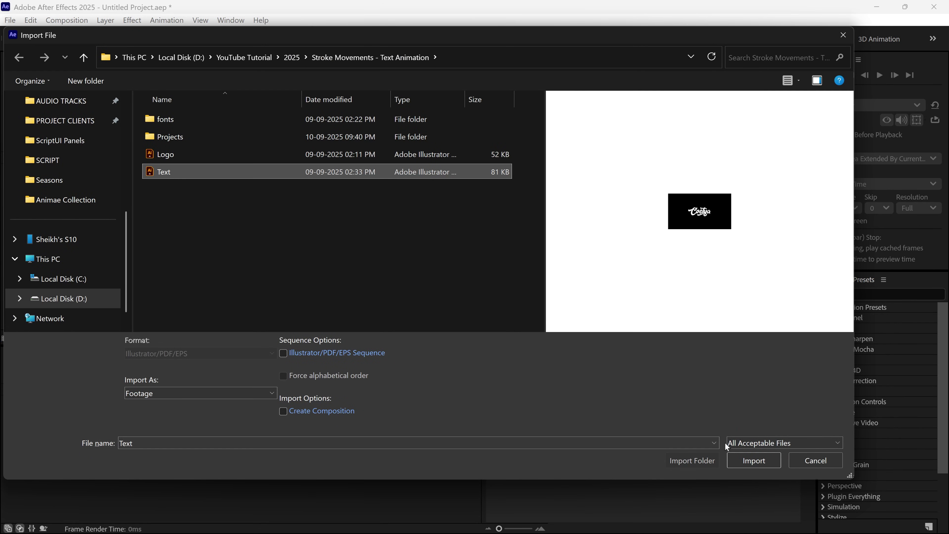
click(740, 460)
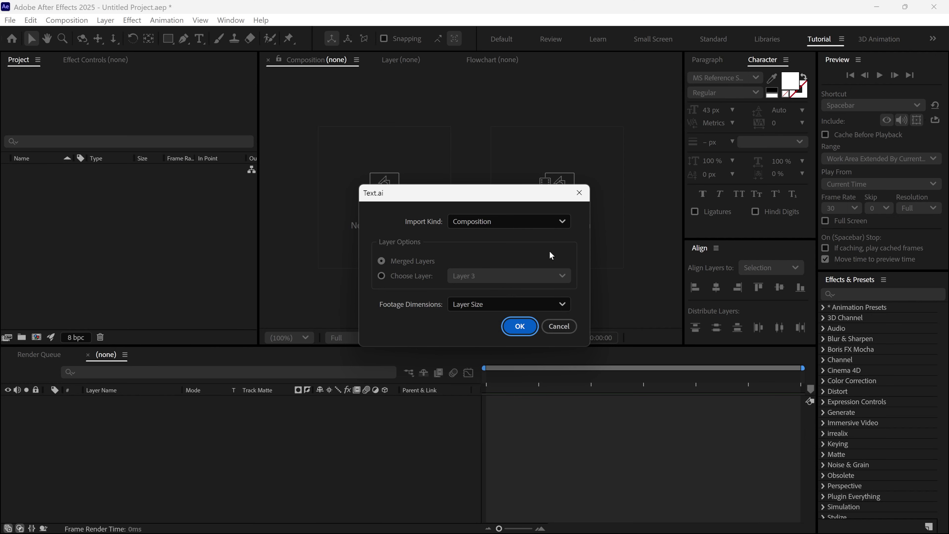
click(519, 327)
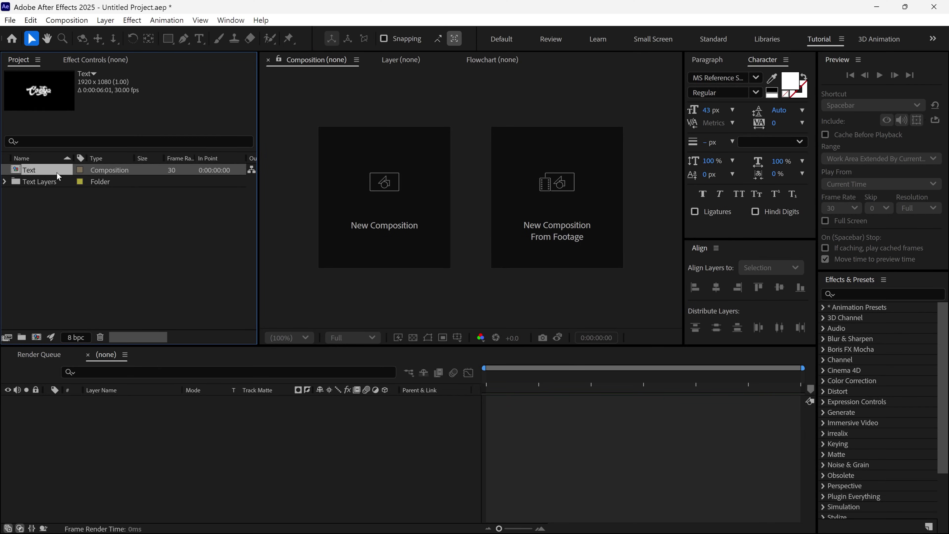
Step: Open the Text composition and delete Layer 1
double_click(56, 171)
click(126, 463)
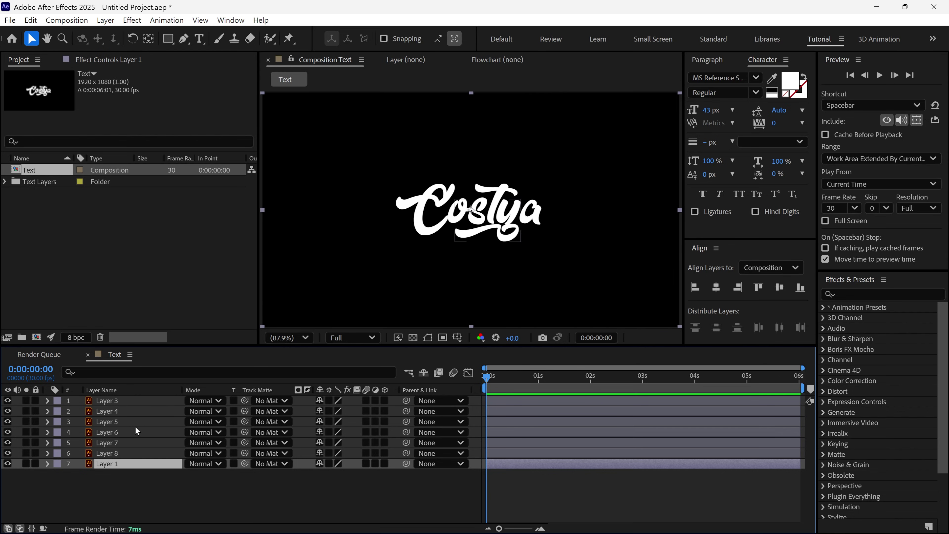
key(ctrl+Up)
key(ctrl+Up)
key(ctrl+Up)
key(ctrl+Up)
key(ctrl+Up)
key(ctrl+Up)
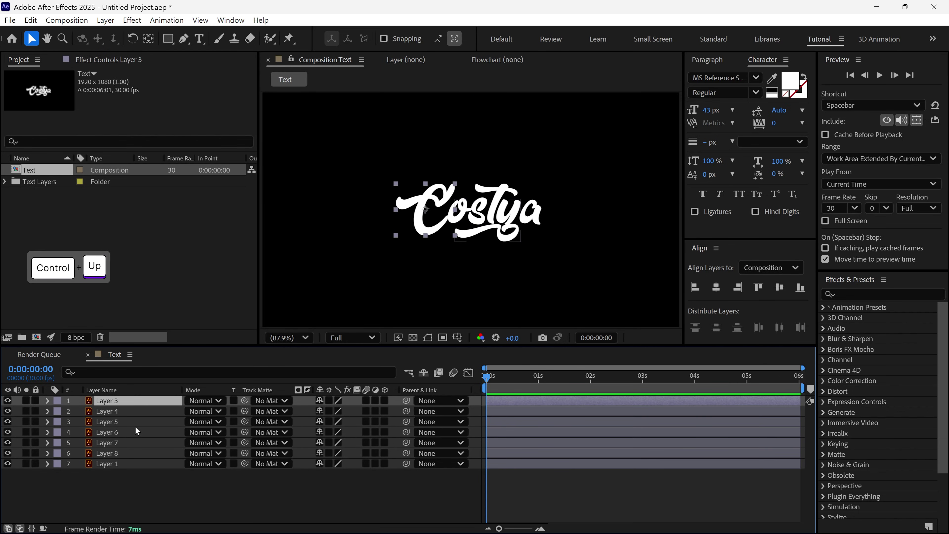
key(ctrl+Down)
key(ctrl+Down)
key(ctrl+Down)
key(ctrl+Down)
key(ctrl+Down)
key(ctrl+Down)
key(Delete)
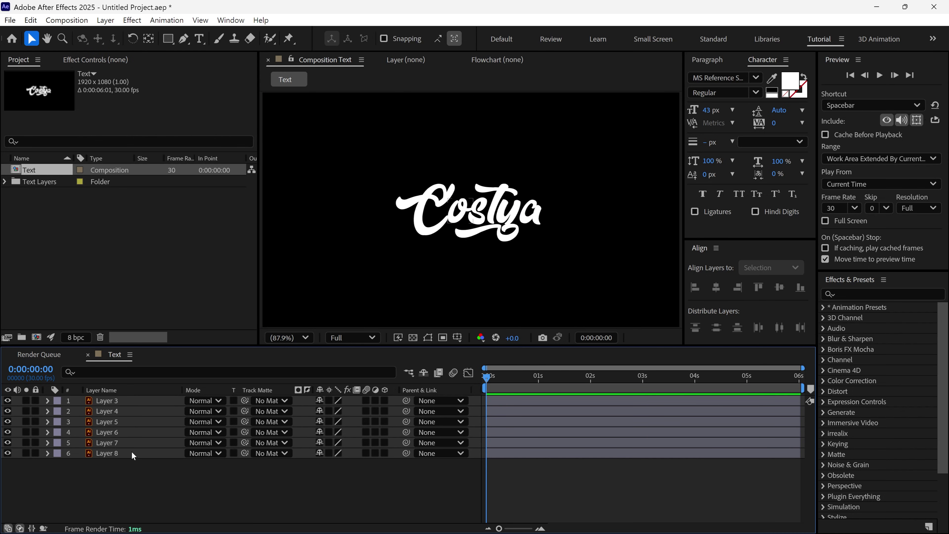
Step: Create shape layers from the six vector layers and delete the original vector layers
drag(131, 451, 127, 402)
right_click(127, 402)
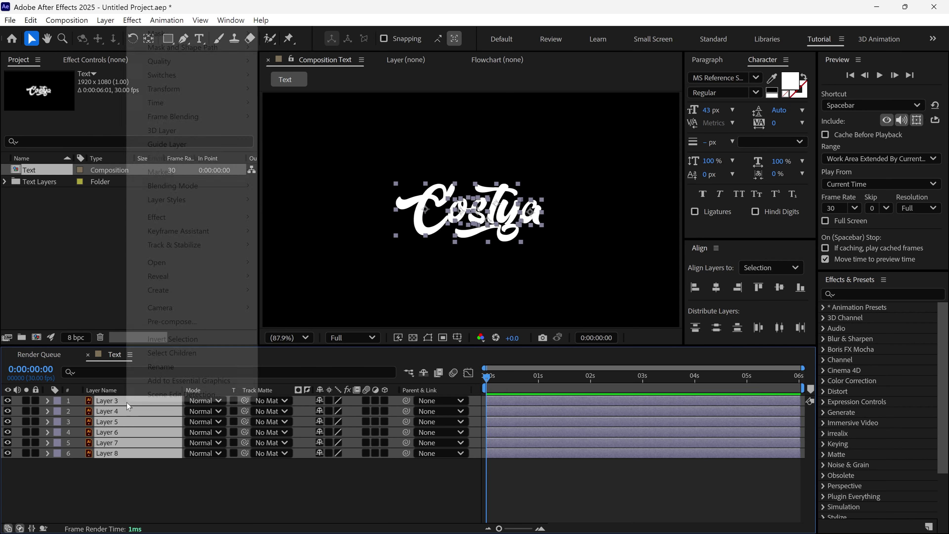
mouse_move(176, 296)
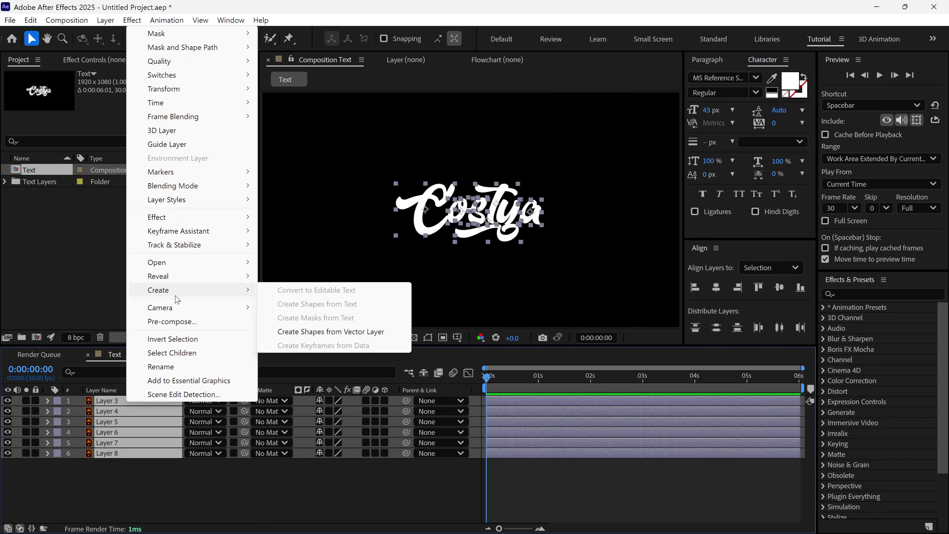
click(366, 333)
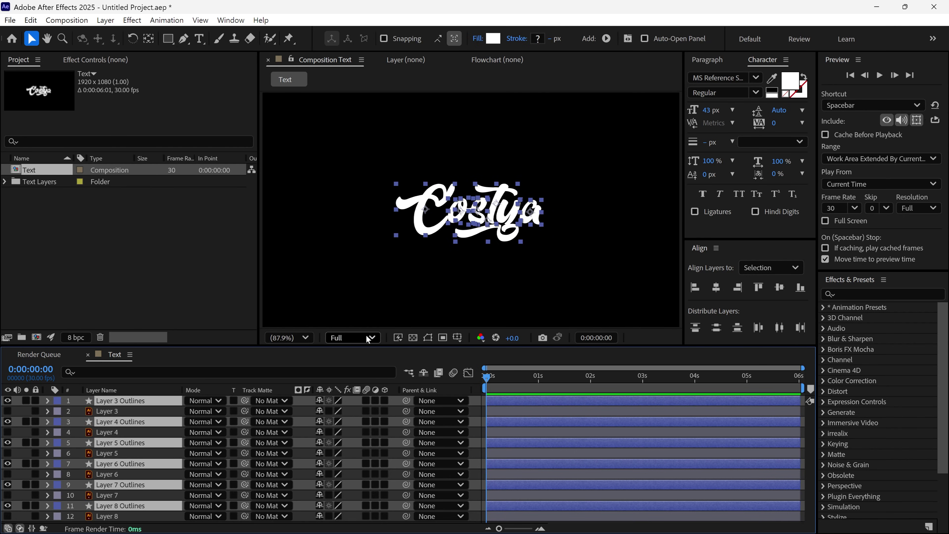
drag(369, 334, 375, 317)
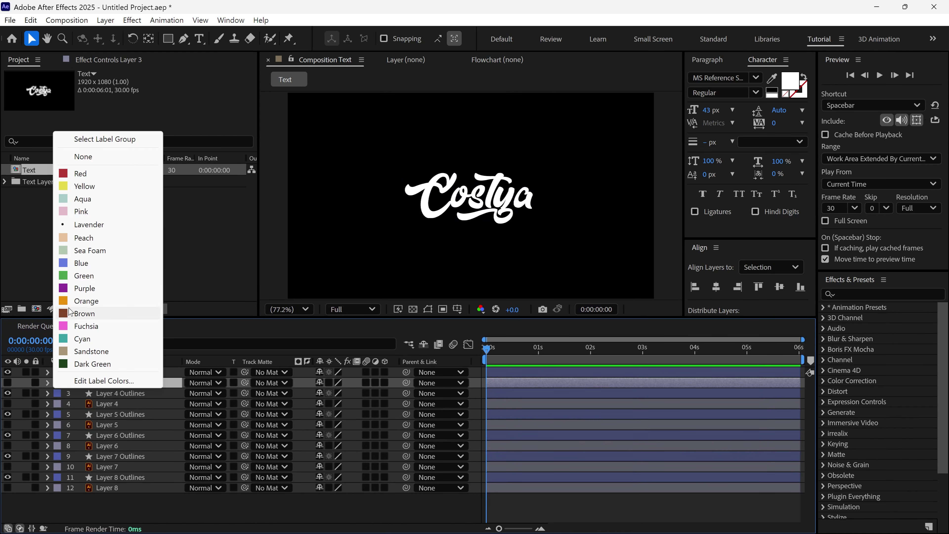
click(58, 382)
click(95, 140)
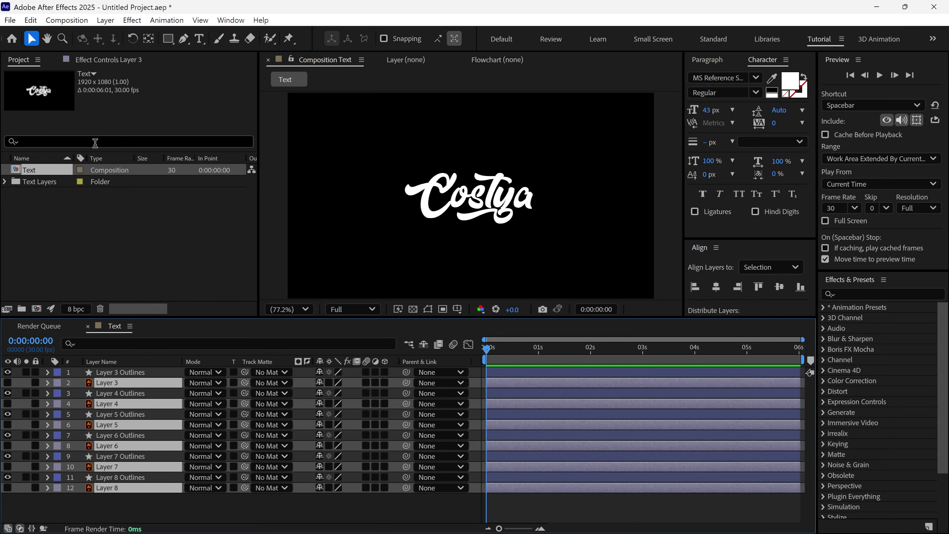
key(Delete)
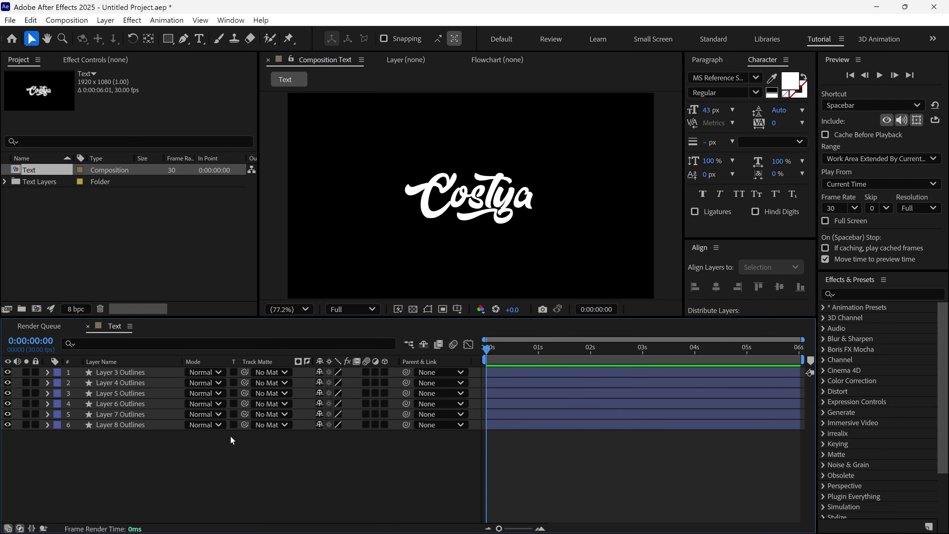
Step: Rename the outline layers bottom to top as o, s, t, y, a and C
click(122, 424)
text(o)
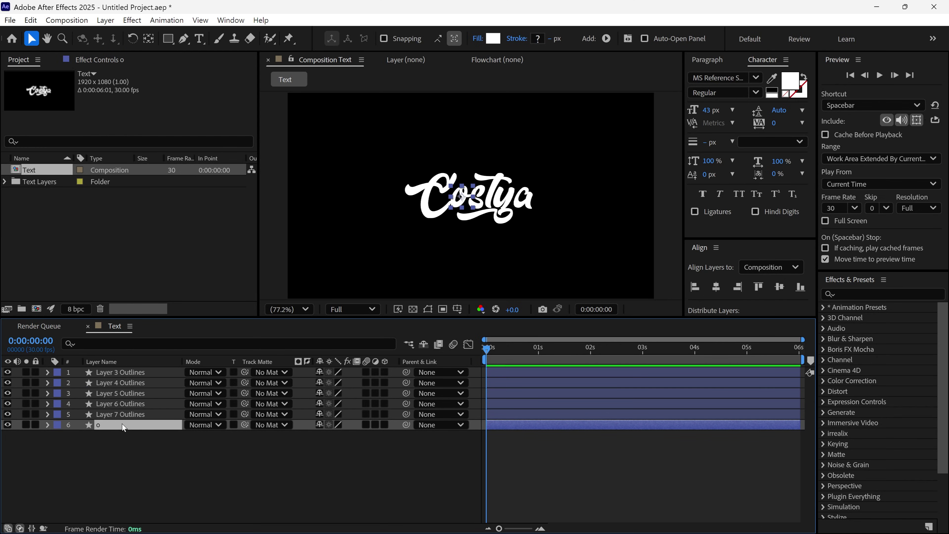
key(ctrl+Up)
text(s)
key(ctrl+Up)
text(t)
key(ctrl+Up)
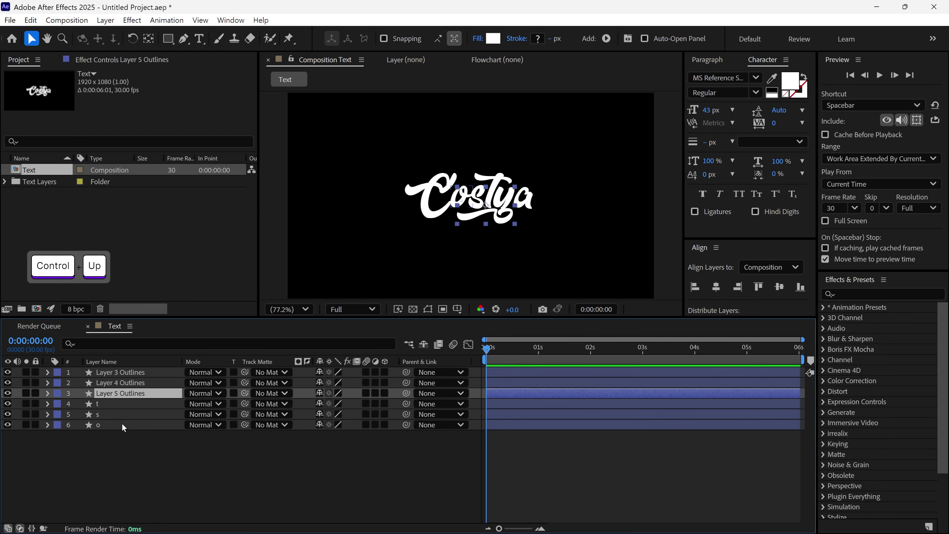
text(y)
key(ctrl+Up)
text(a)
key(ctrl+Up)
text(C)
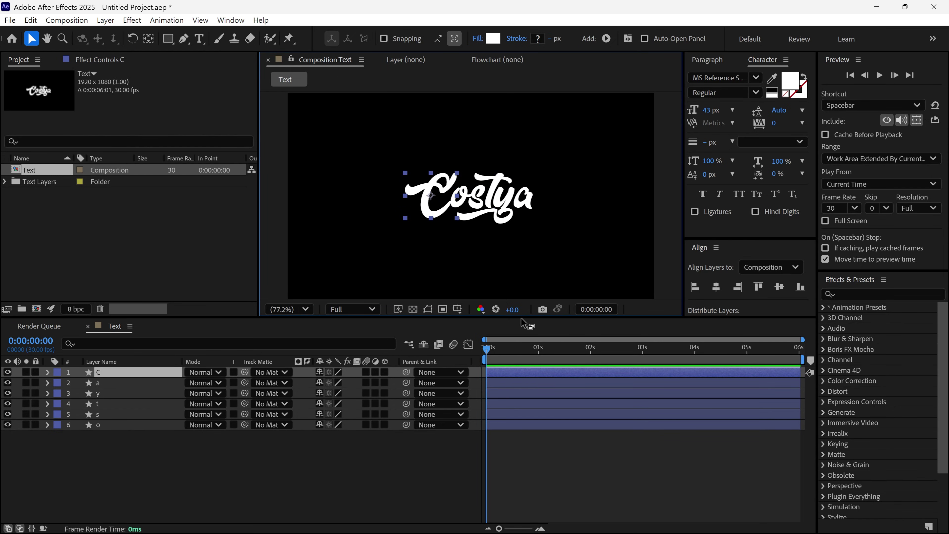
Step: Solo the t letter layer and zoom the viewer in on it
drag(522, 319, 519, 345)
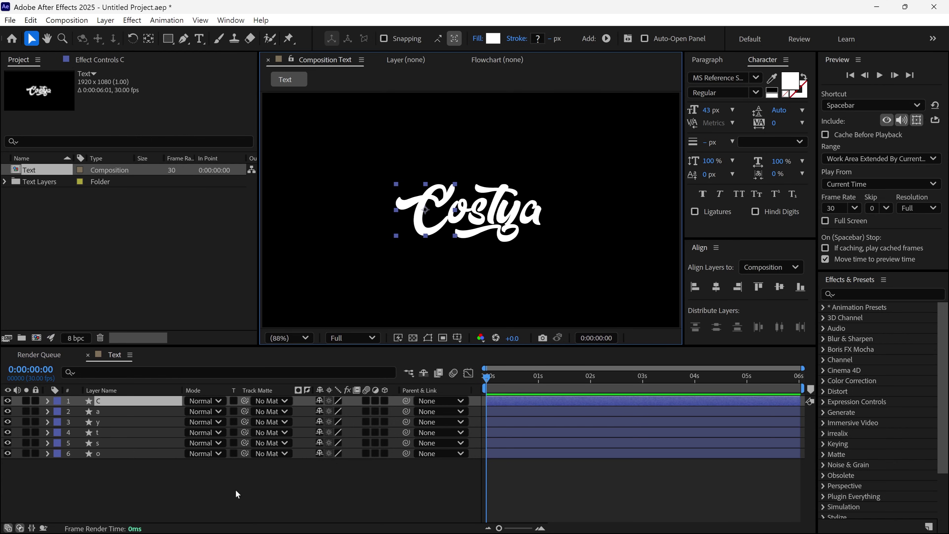
click(141, 434)
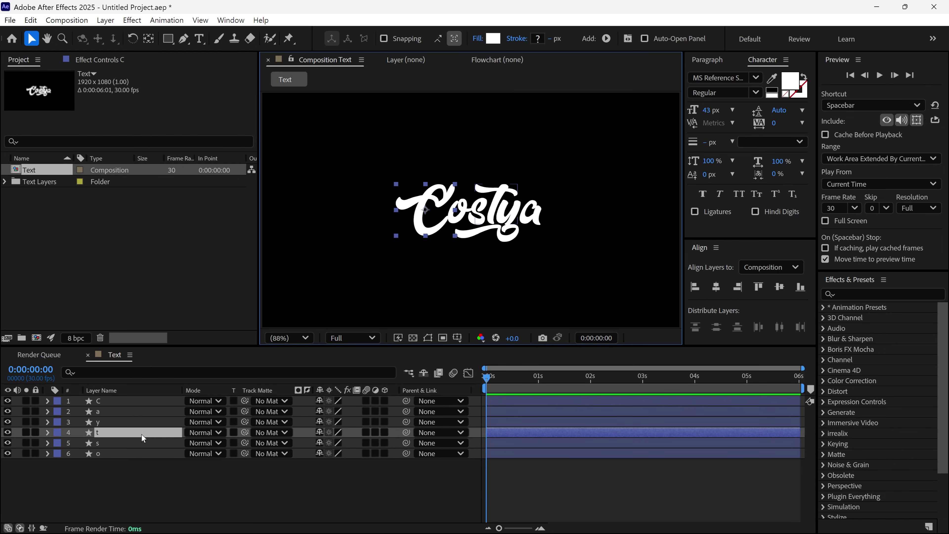
click(28, 430)
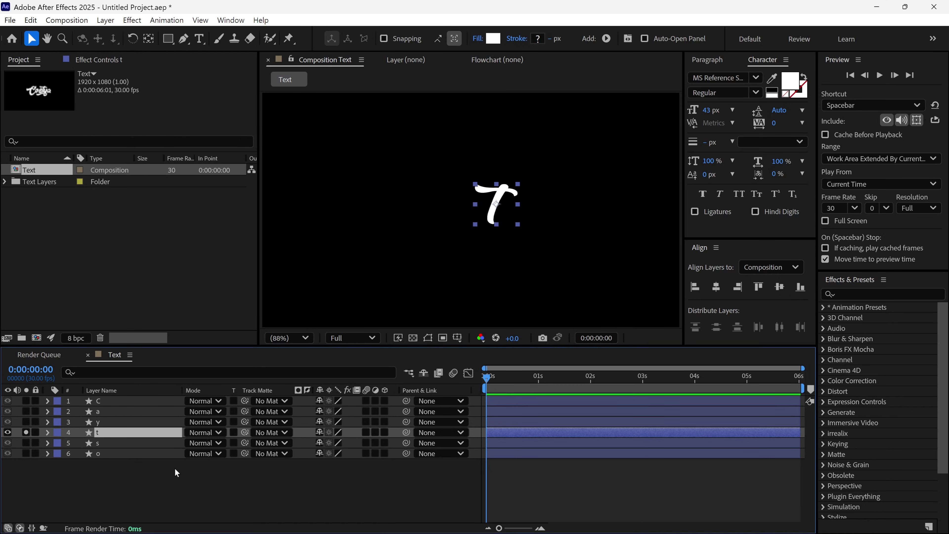
scroll(512, 202, up, 3)
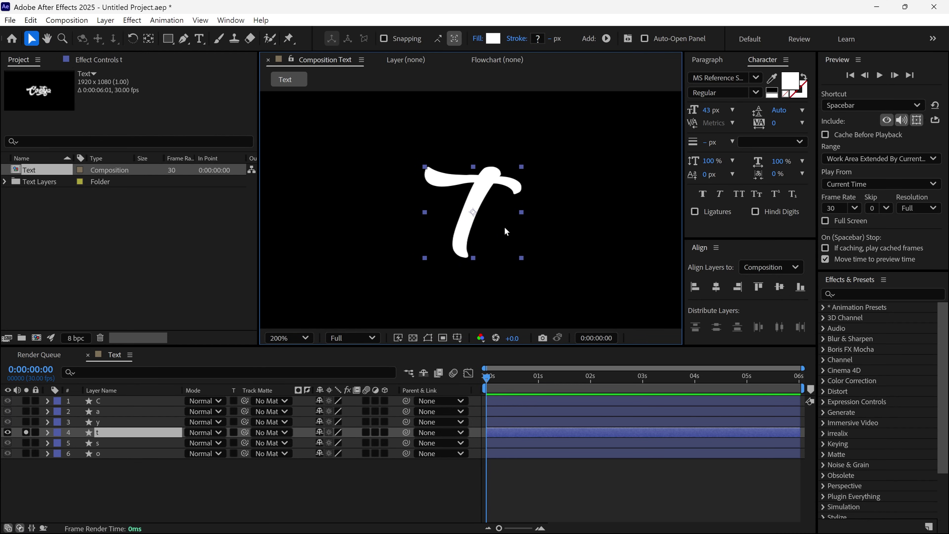
Step: Duplicate the t layer and rename the copy T - LINE
key(ctrl+d)
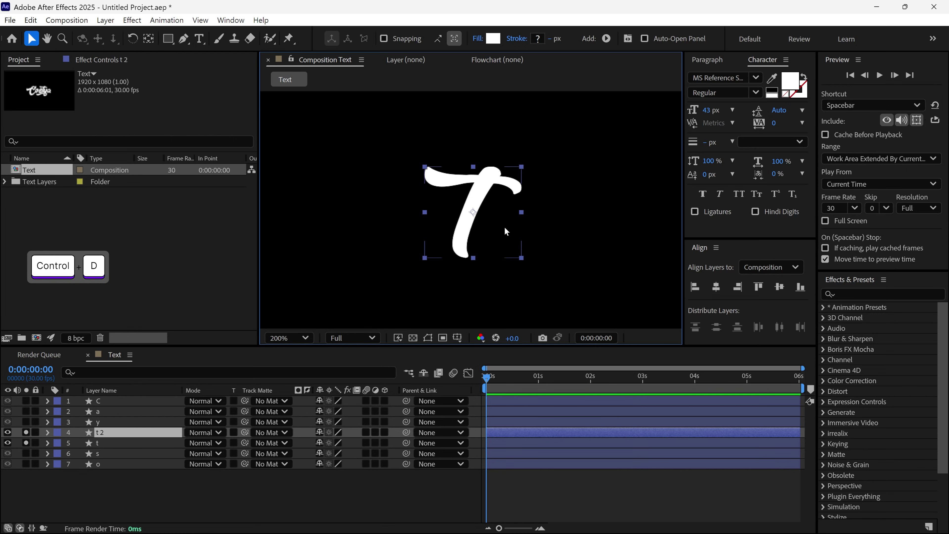
click(159, 433)
key(Return)
text(T - LINE)
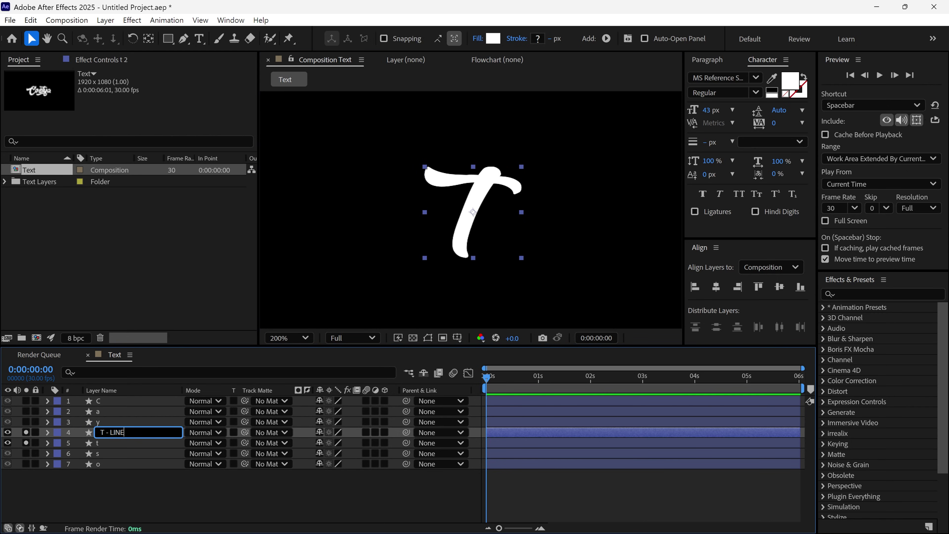
key(Return)
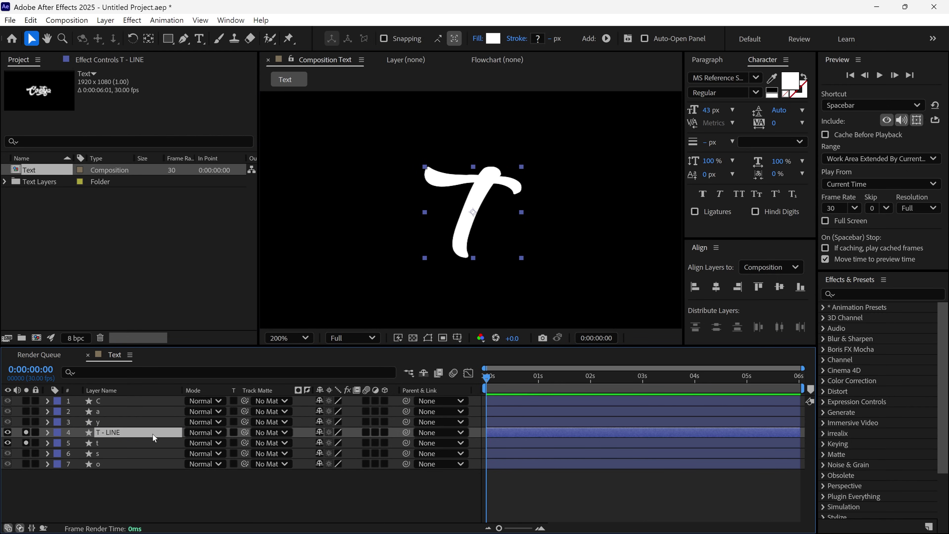
Step: Unsolo t and set the Pen tool to create masks in an enlarged viewer
click(26, 443)
click(187, 43)
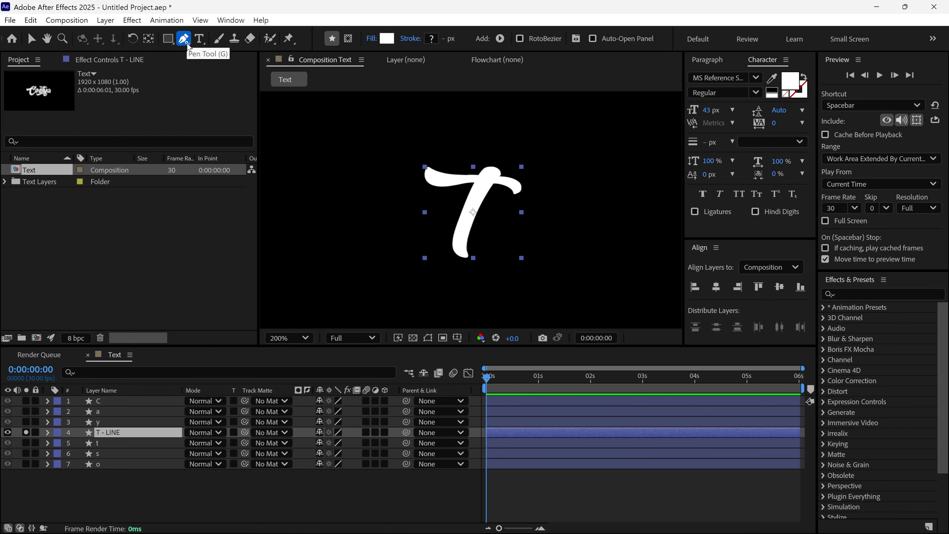
click(348, 39)
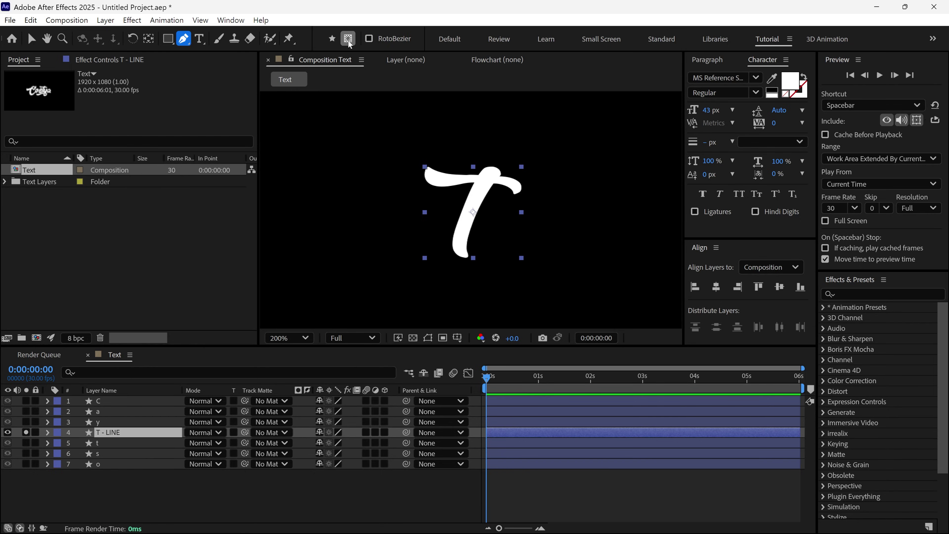
key(grave)
scroll(497, 206, up, 3)
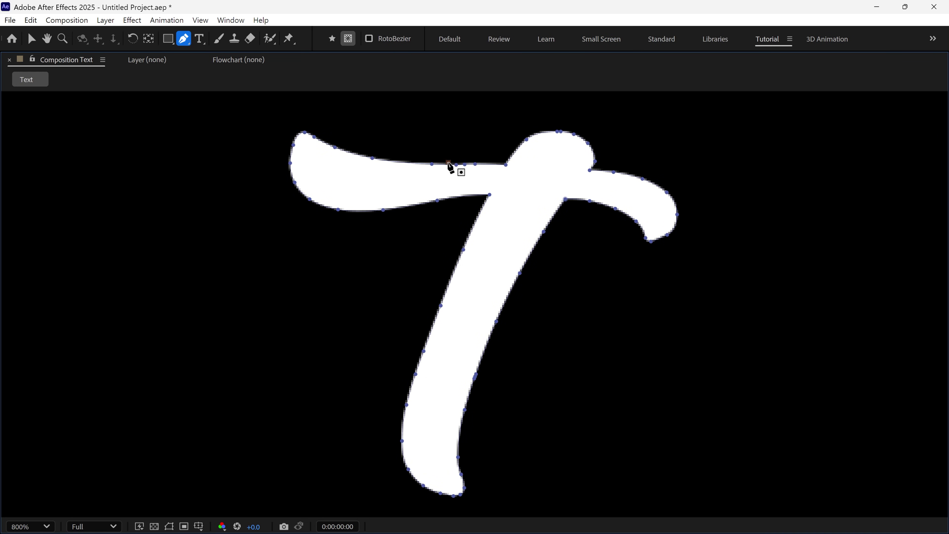
Step: Draw a closed mask around the T - LINE layer's crossbar
drag(449, 162, 471, 163)
drag(612, 170, 643, 175)
click(696, 189)
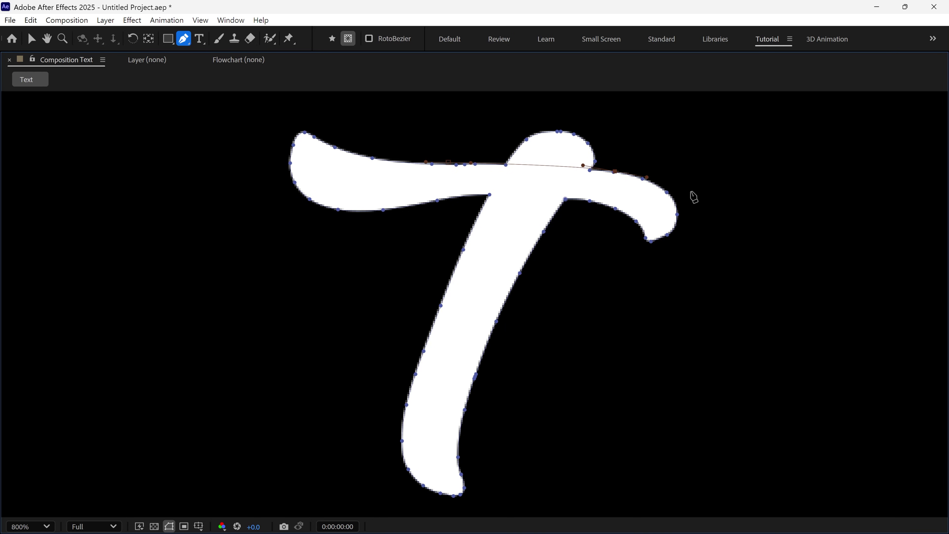
click(689, 266)
drag(574, 201, 542, 193)
click(471, 194)
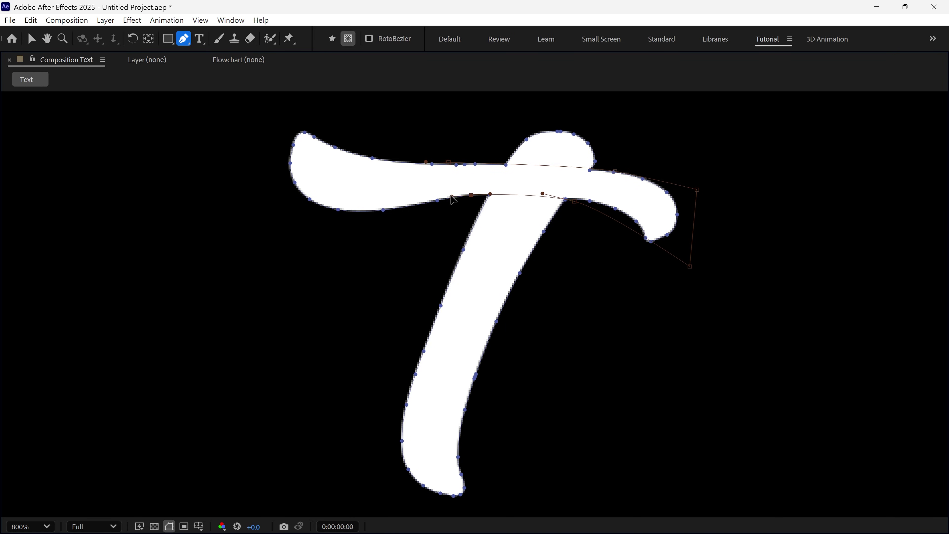
click(382, 256)
click(224, 164)
drag(386, 118, 498, 124)
click(450, 163)
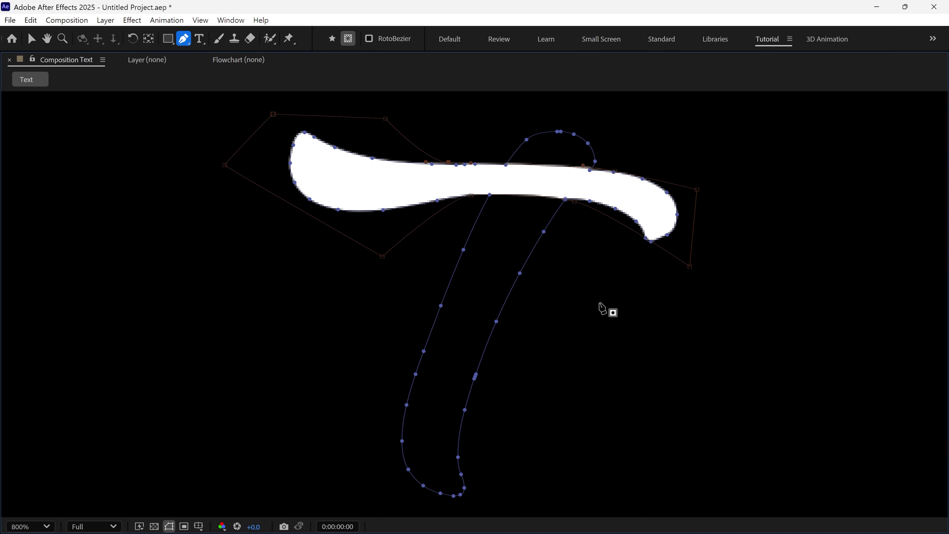
key(grave)
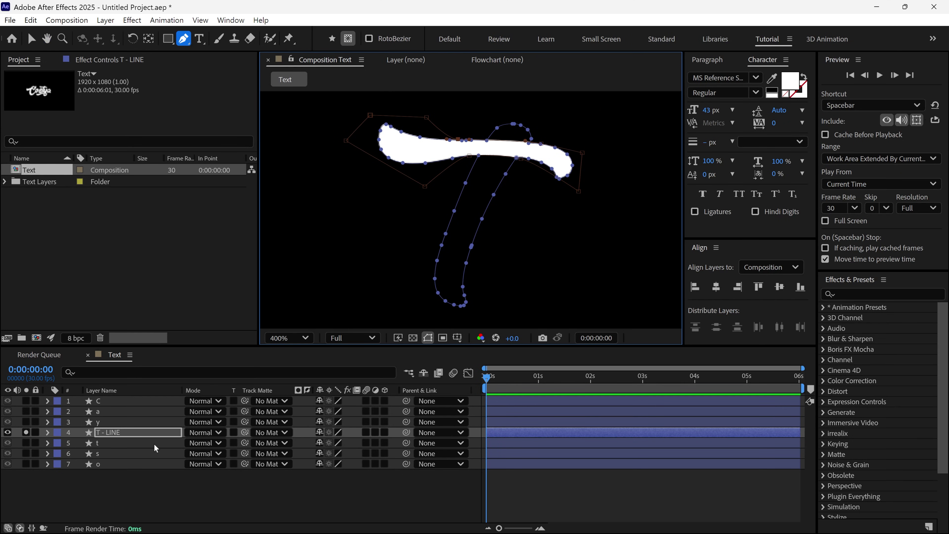
Step: Copy Mask 1 from the T - LINE layer
click(119, 434)
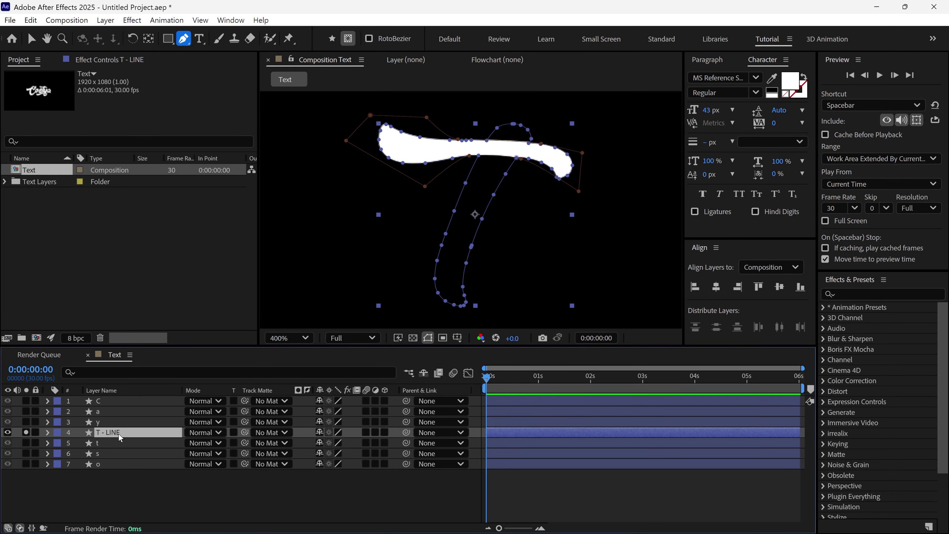
key(m)
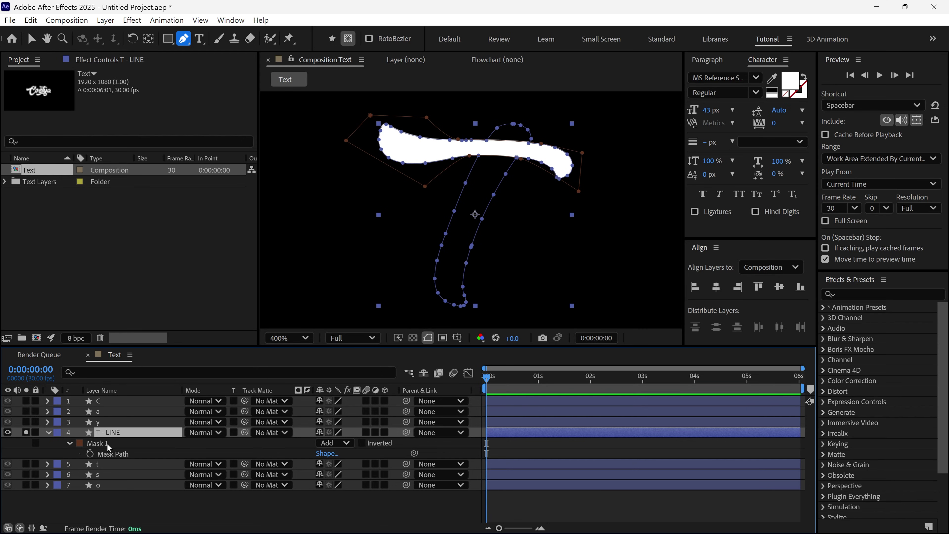
click(106, 443)
key(ctrl+c)
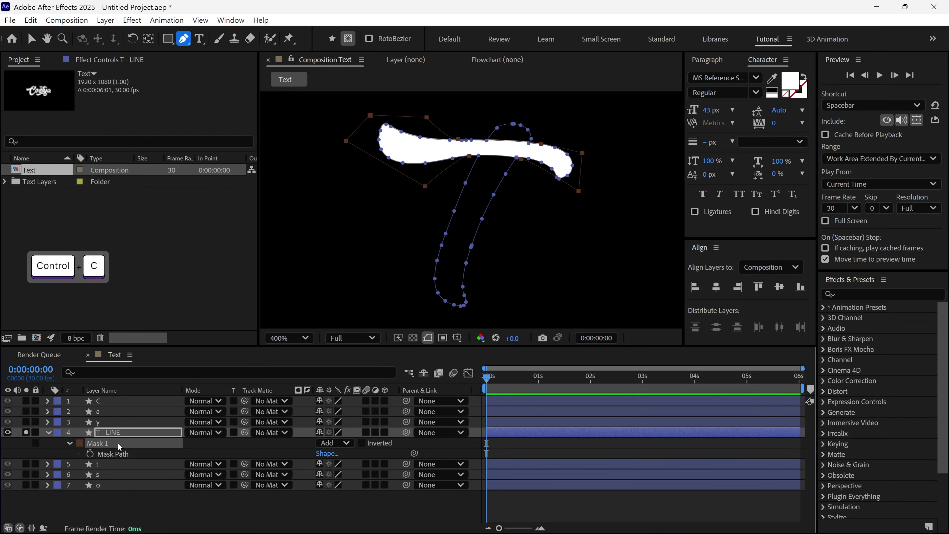
Step: Solo layer t, paste the crossbar mask onto it, and set the mask to Subtract
click(48, 432)
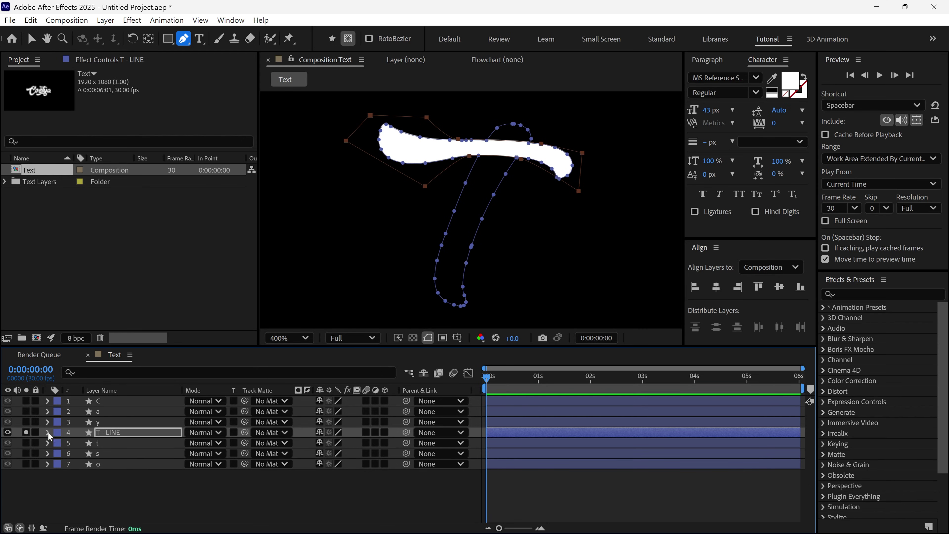
click(25, 432)
click(26, 443)
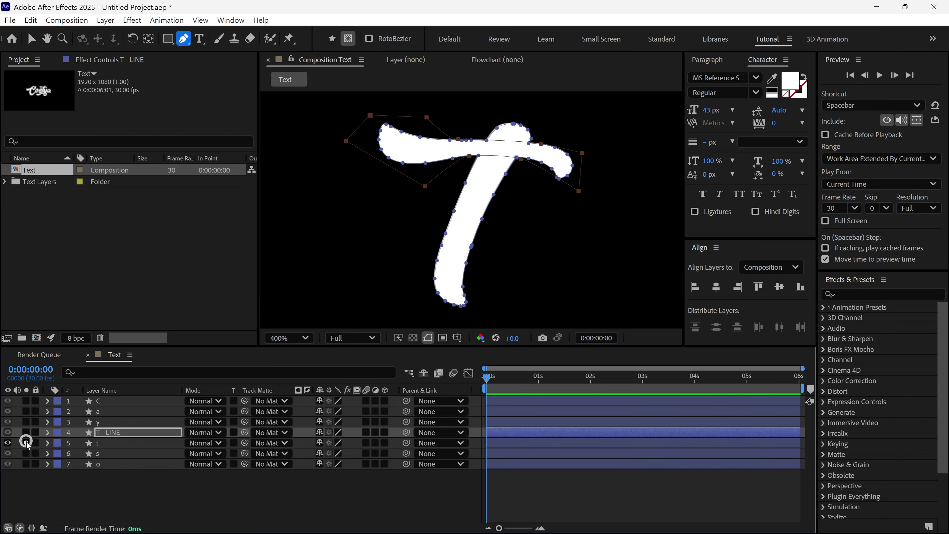
click(129, 443)
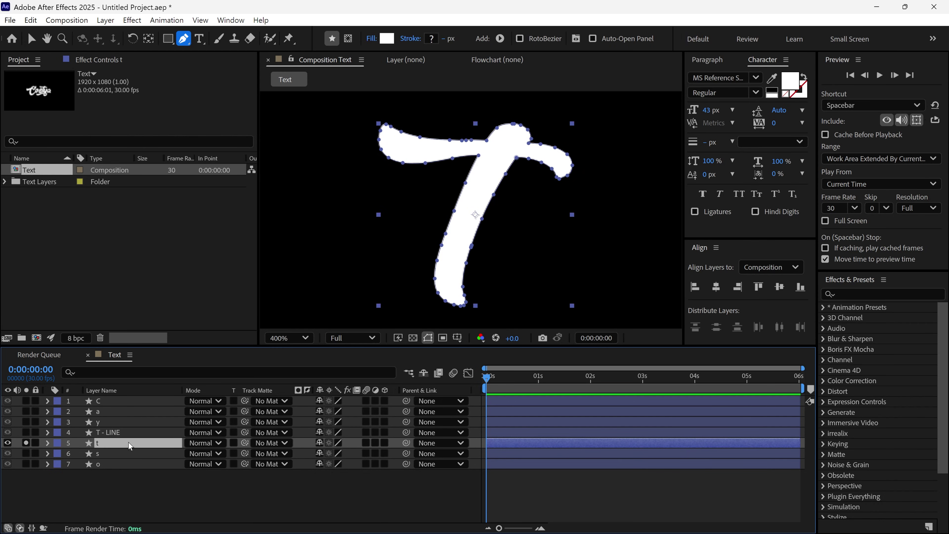
key(ctrl+v)
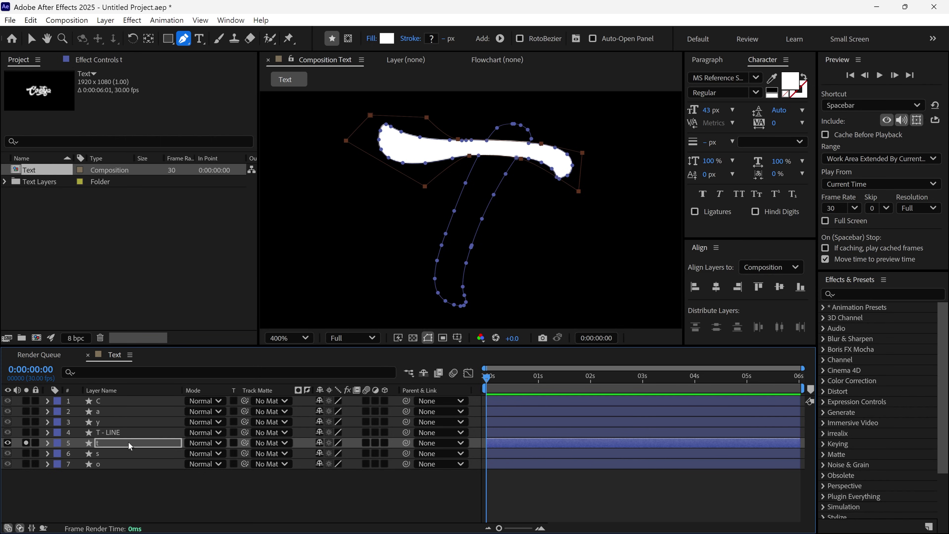
key(m)
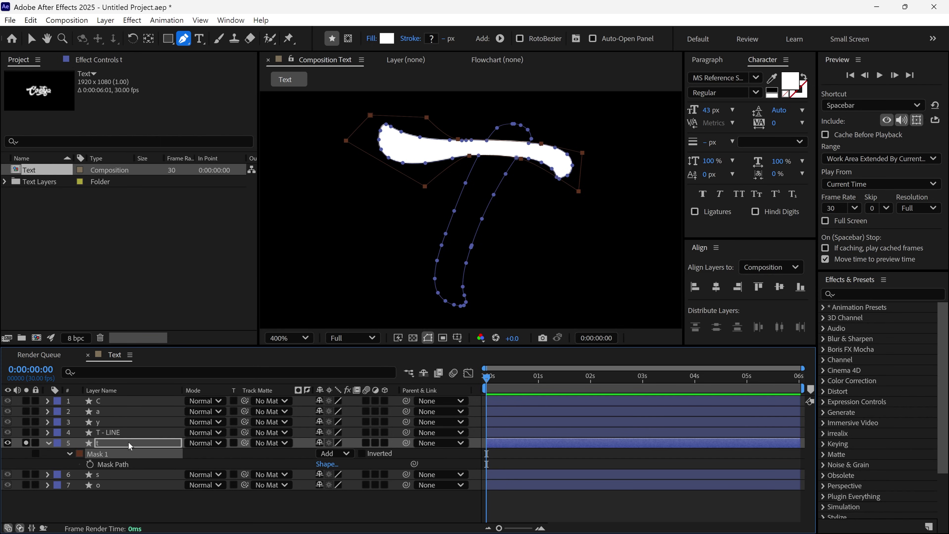
click(341, 454)
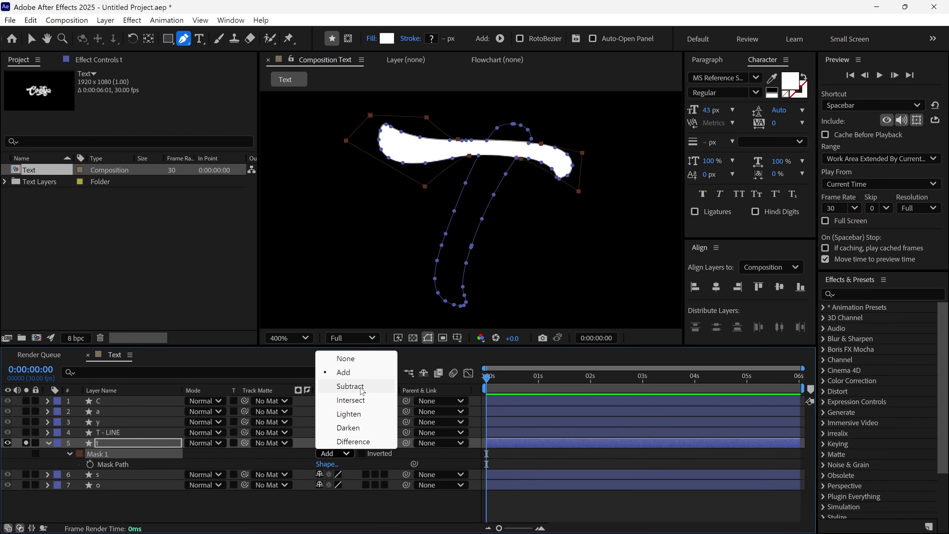
click(350, 386)
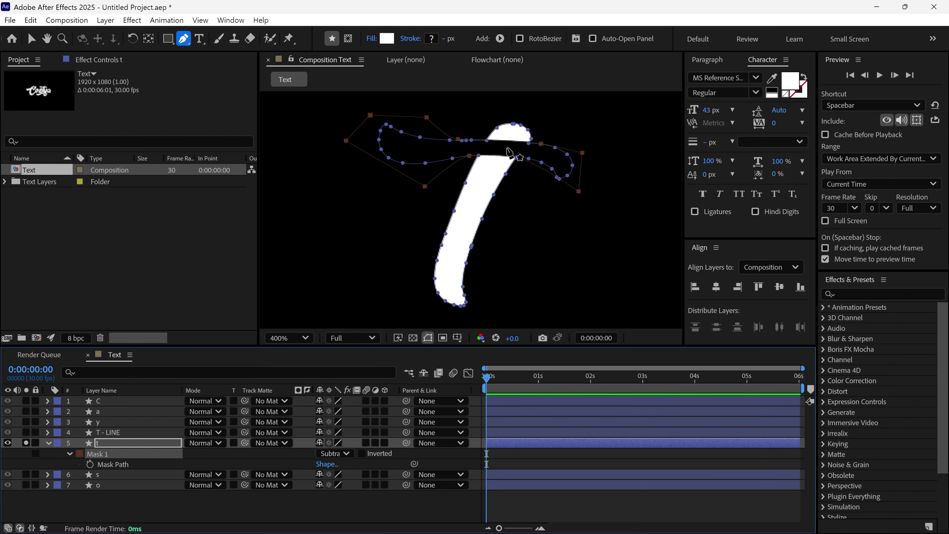
Step: Draw and fine-tune a second Add mask on t bridging the stem across the crossbar gap
click(348, 42)
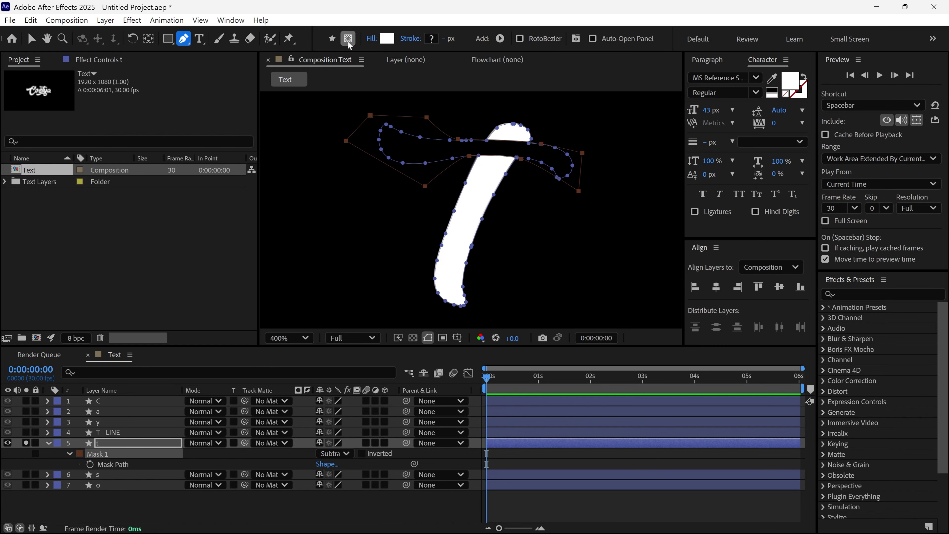
key(ctrl)
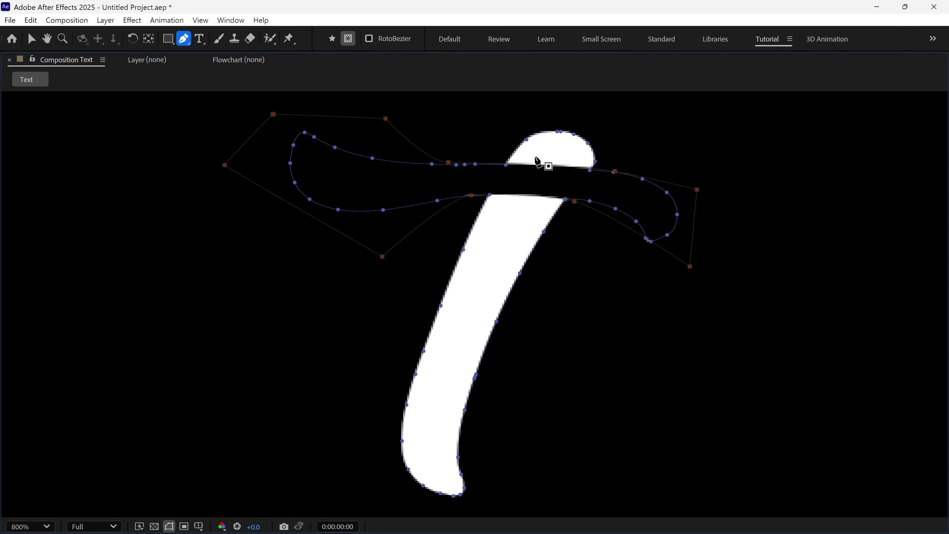
drag(506, 160, 541, 155)
drag(481, 206, 561, 211)
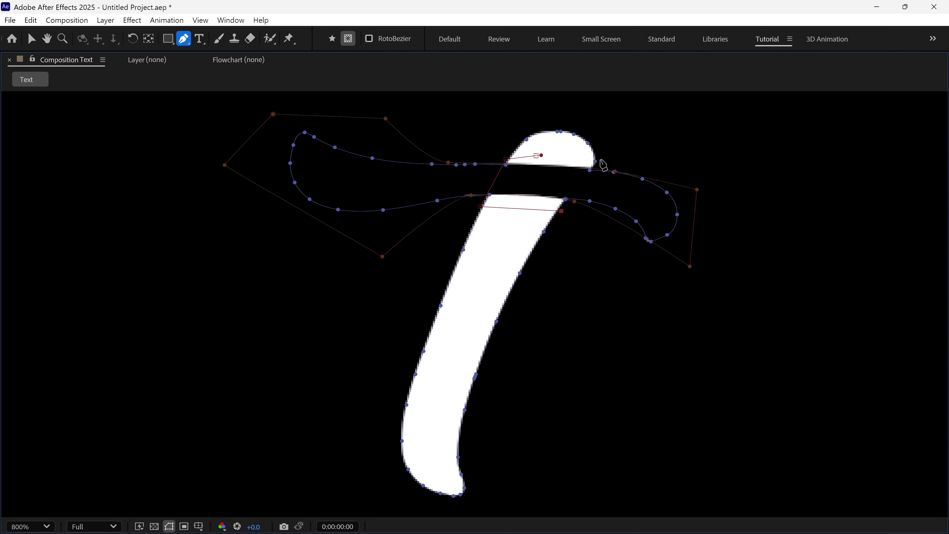
click(538, 156)
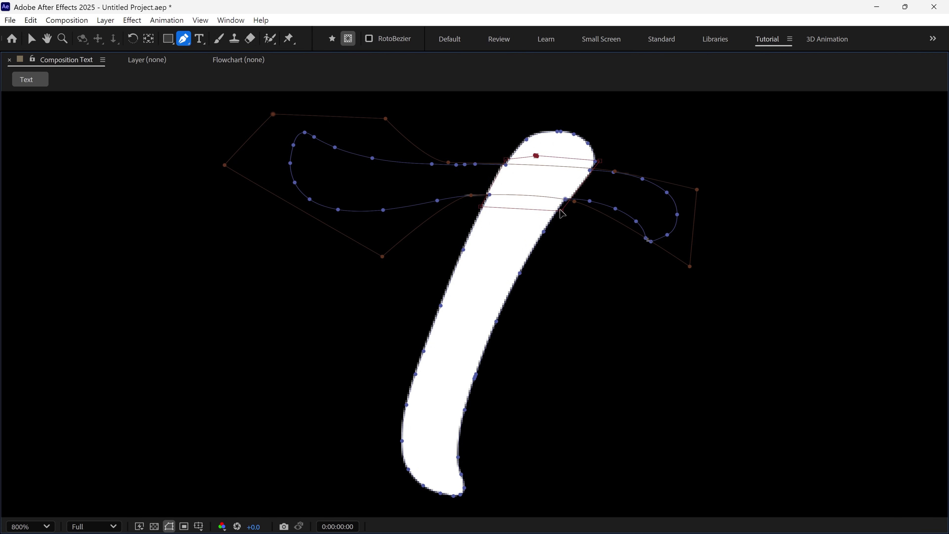
drag(561, 212, 555, 214)
drag(599, 160, 597, 161)
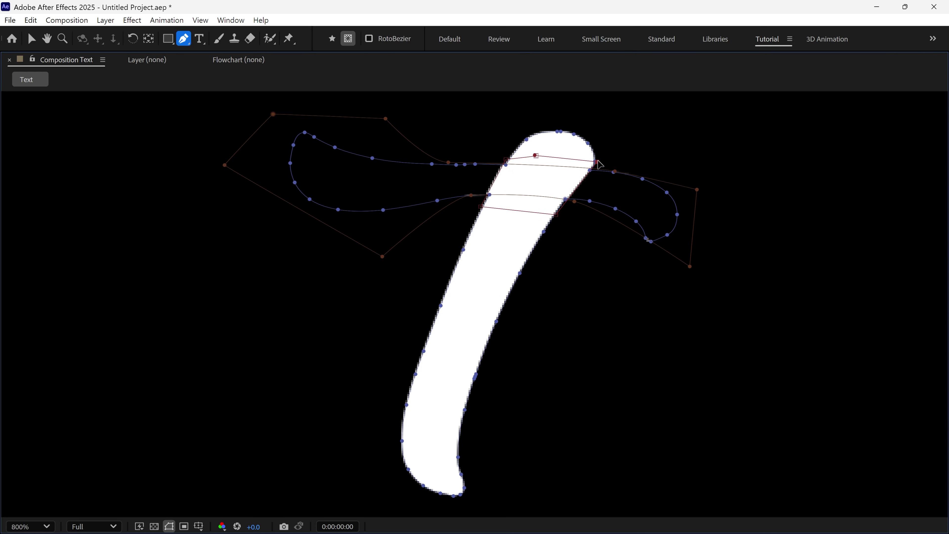
drag(507, 160, 511, 156)
drag(480, 207, 483, 205)
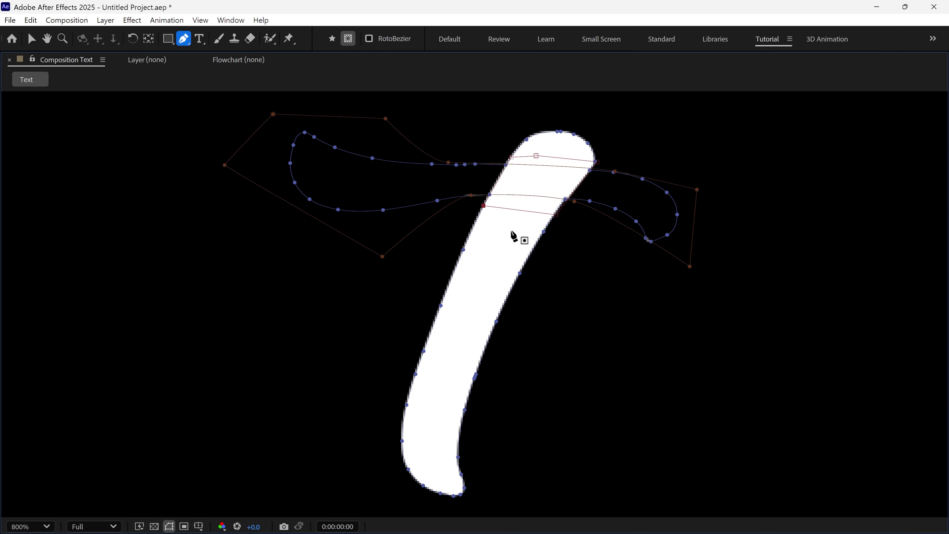
key(grave)
scroll(519, 238, down, 1)
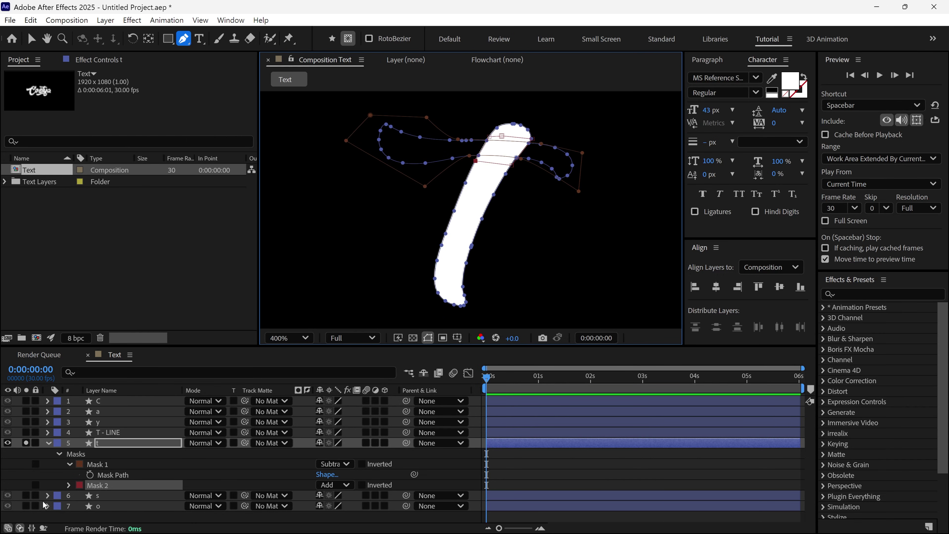
click(47, 442)
Step: Check the masked t layer by toggling its solo, leaving it unsoloed
click(94, 482)
key(v)
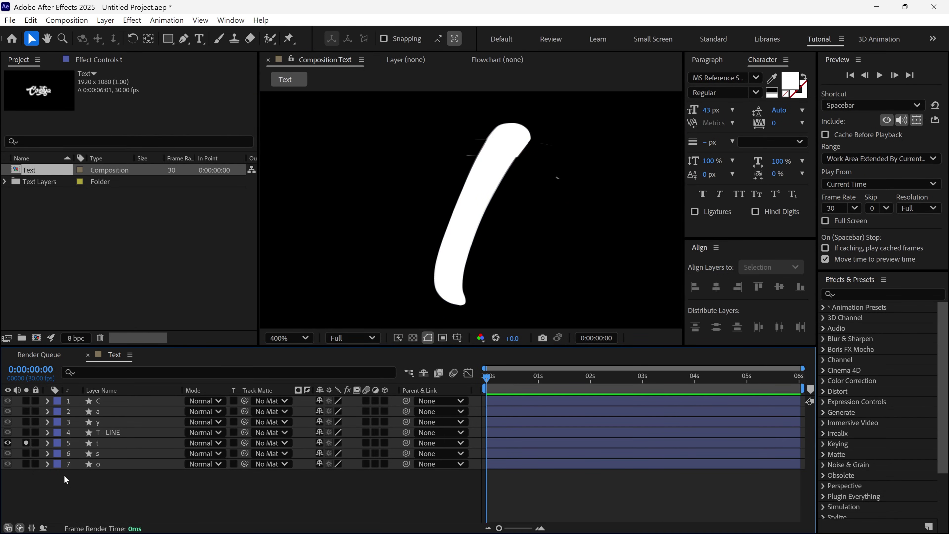
click(27, 442)
click(26, 442)
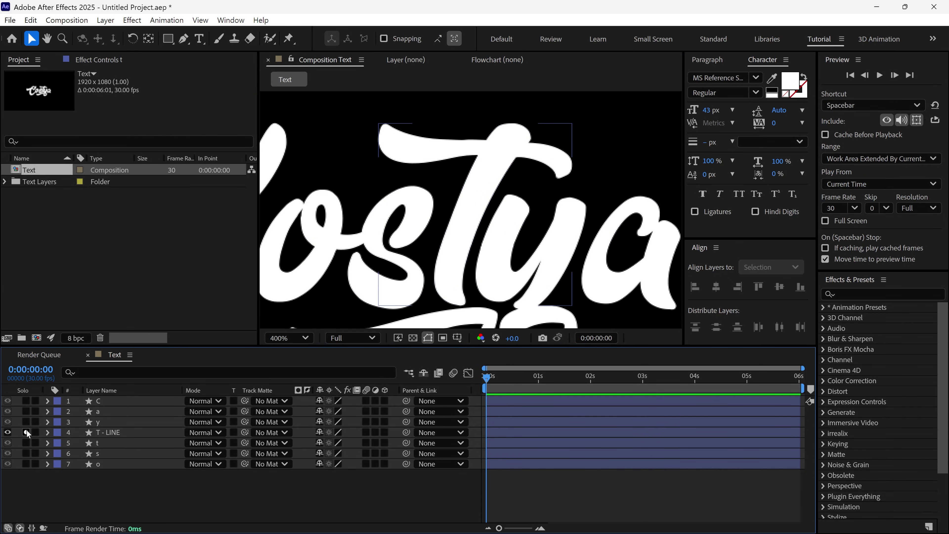
click(26, 442)
click(26, 442)
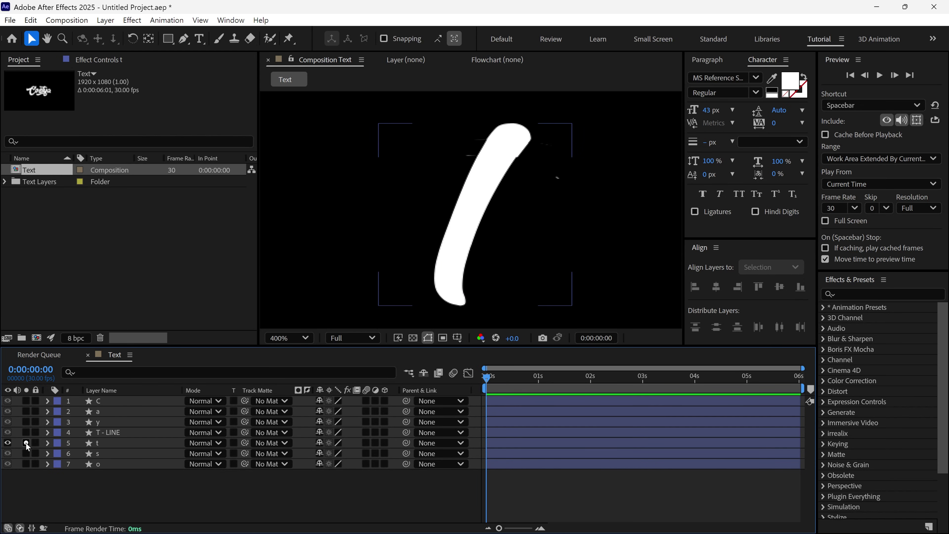
click(26, 443)
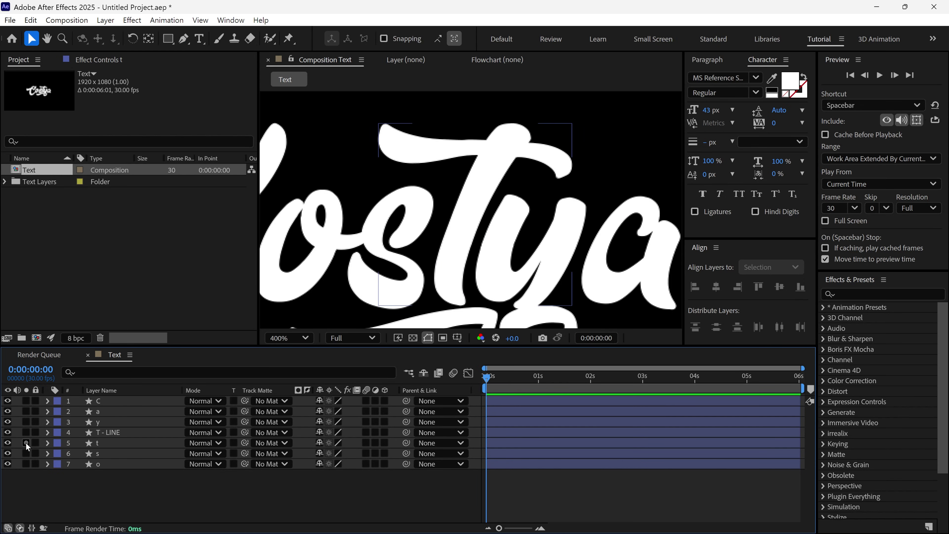
Step: Solo and lock the T - LINE layer
click(121, 433)
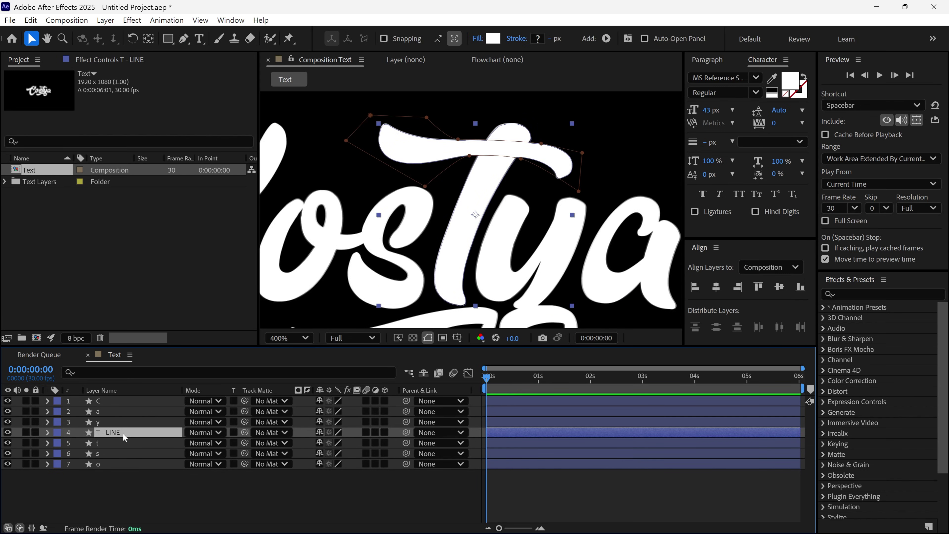
click(26, 432)
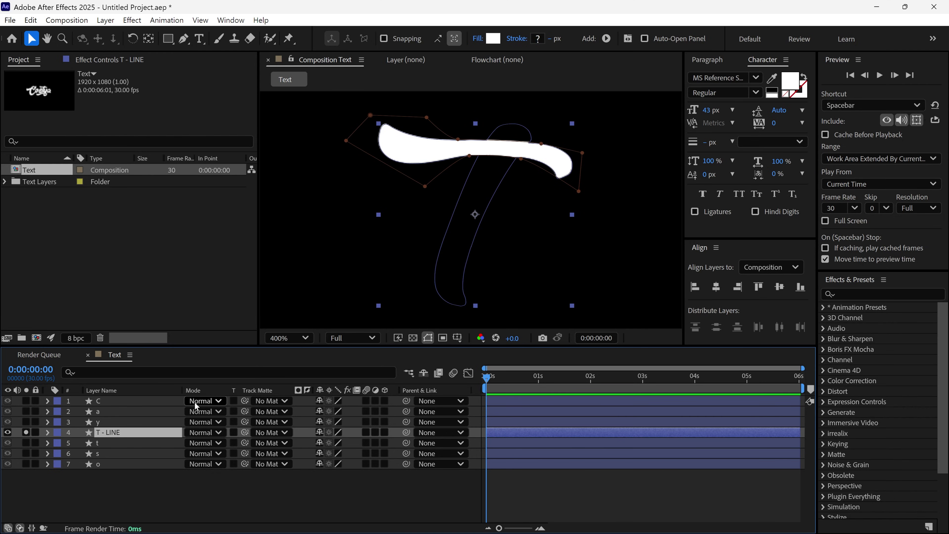
click(35, 432)
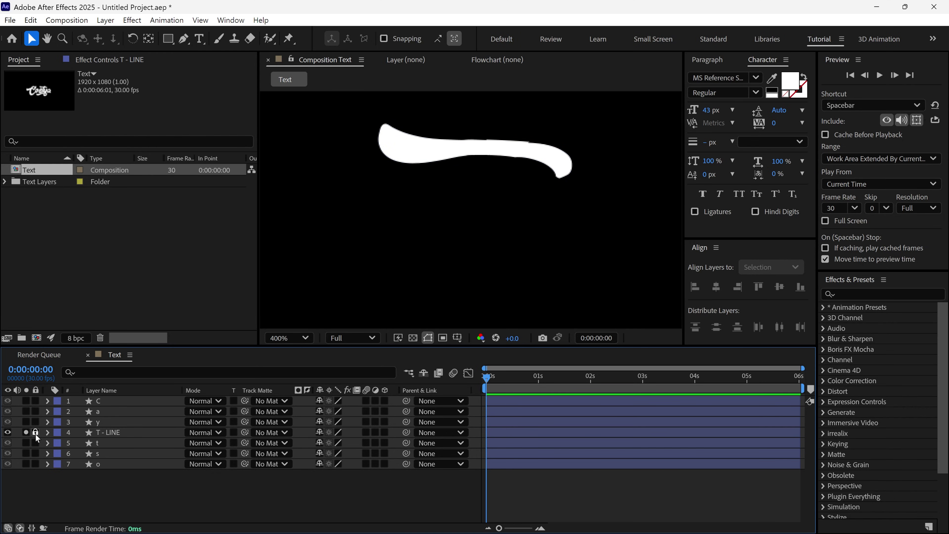
Step: Set the Pen tool to draw shapes with Fill set to None
click(186, 42)
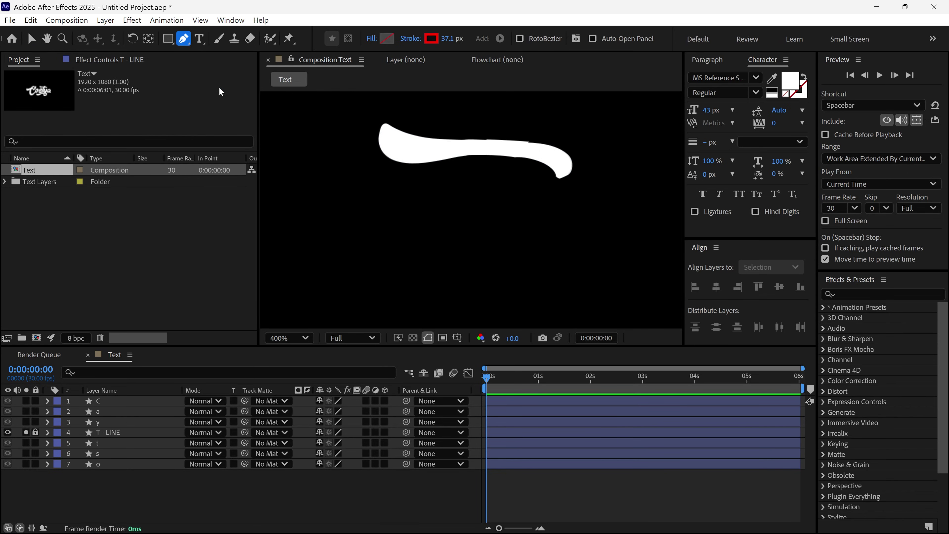
click(372, 38)
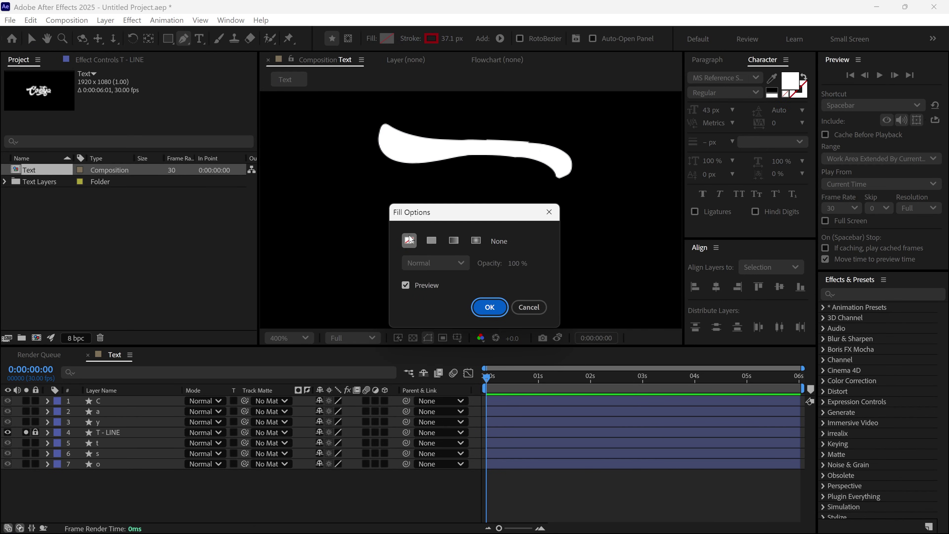
click(409, 242)
click(489, 307)
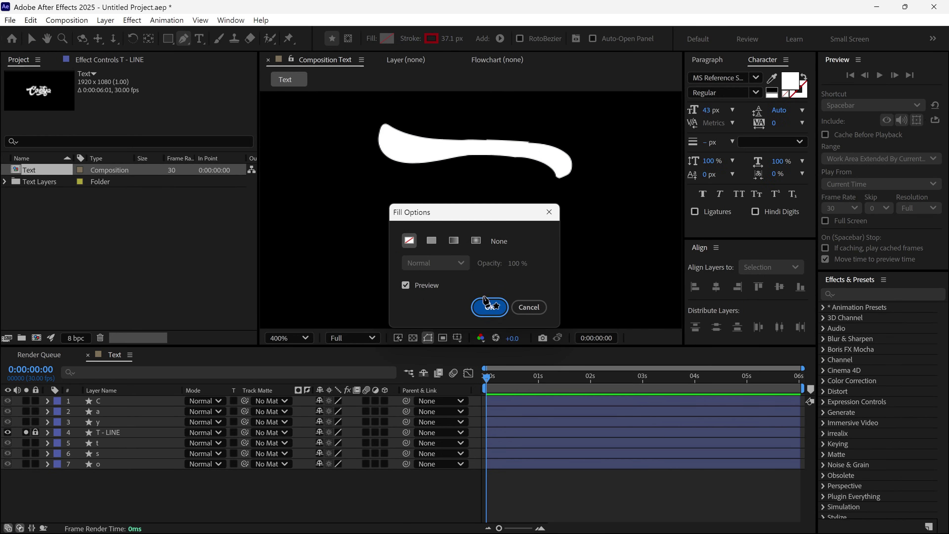
Step: Trace a red stroke path along the crossbar from its curled right end to the upper-left tip
key(grave)
scroll(631, 344, up, 1)
drag(617, 339, 621, 321)
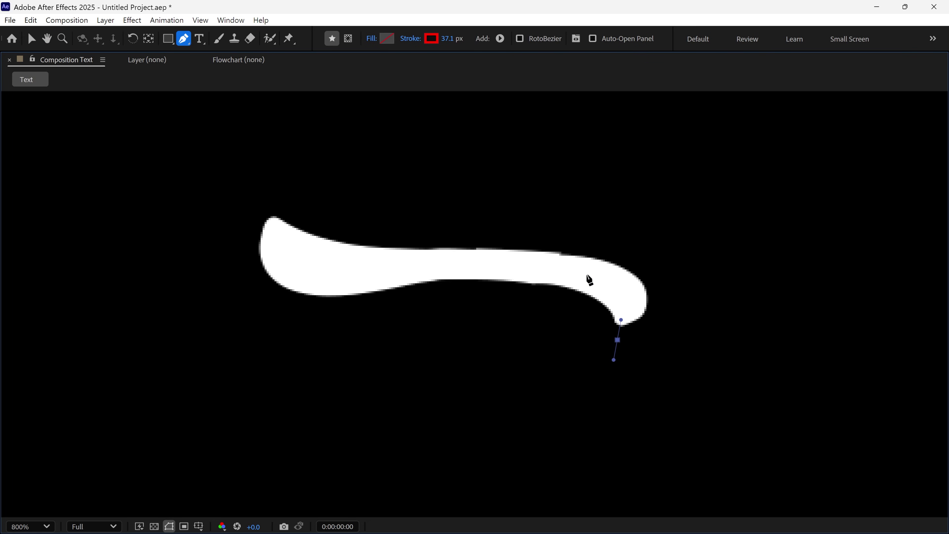
drag(584, 272, 541, 257)
drag(435, 264, 413, 265)
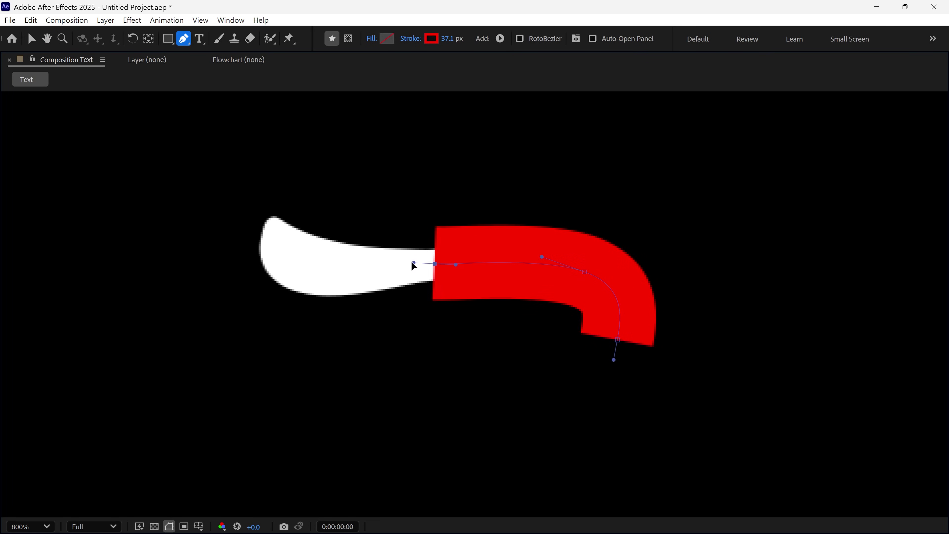
drag(304, 259, 285, 255)
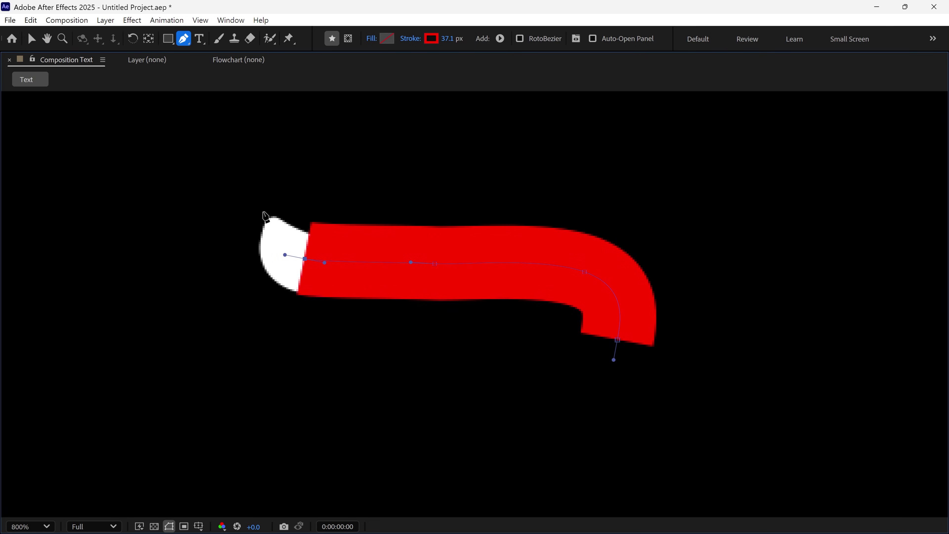
drag(264, 206, 260, 188)
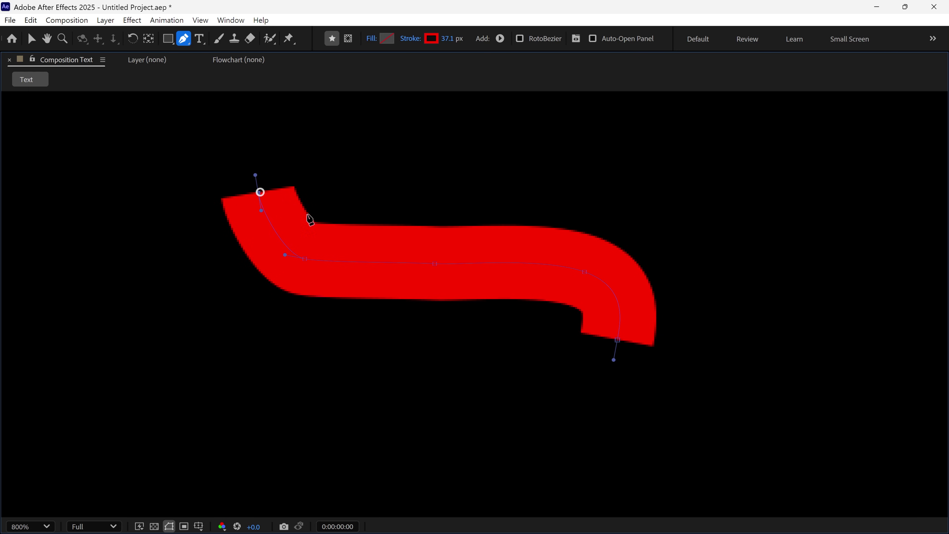
Step: Rename Shape Layer 1 to T LINE REVEAL
key(grave)
click(158, 403)
key(Return)
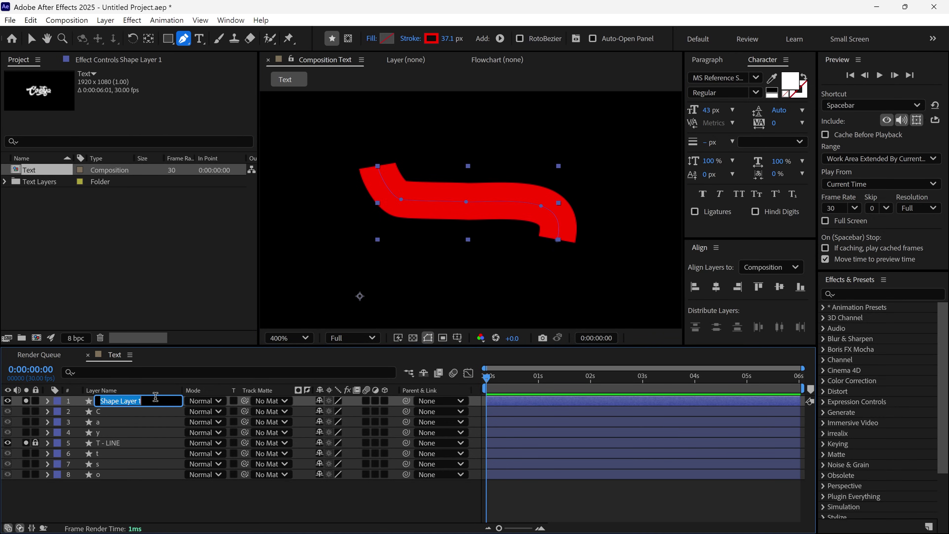
text(T LINE REVEAL)
key(Return)
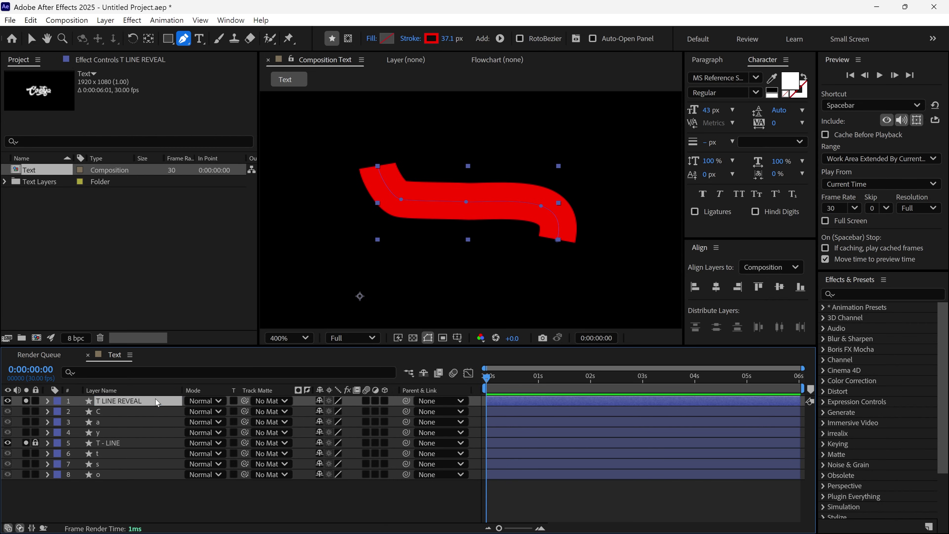
Step: Search the timeline for 'cap' and set Stroke 1 Line Cap to Round Cap
click(167, 371)
text(cap)
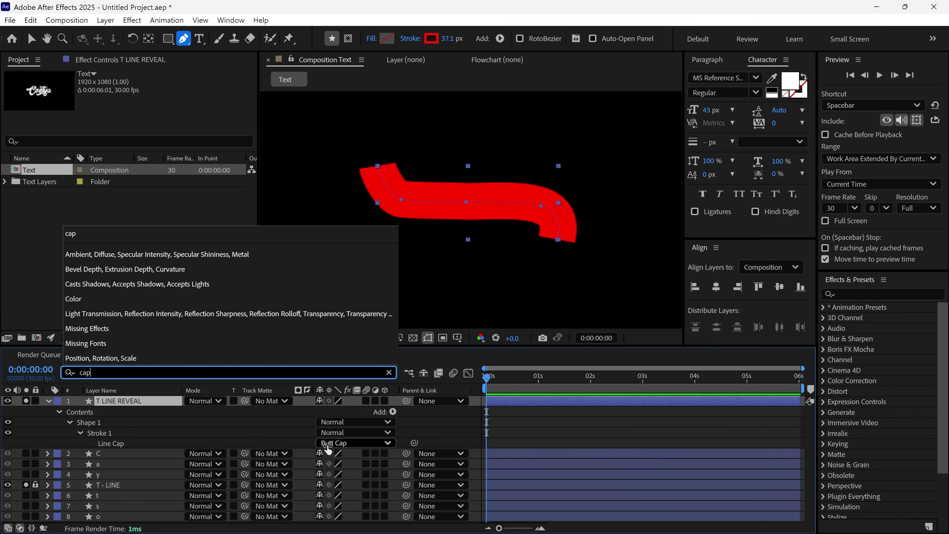
click(353, 442)
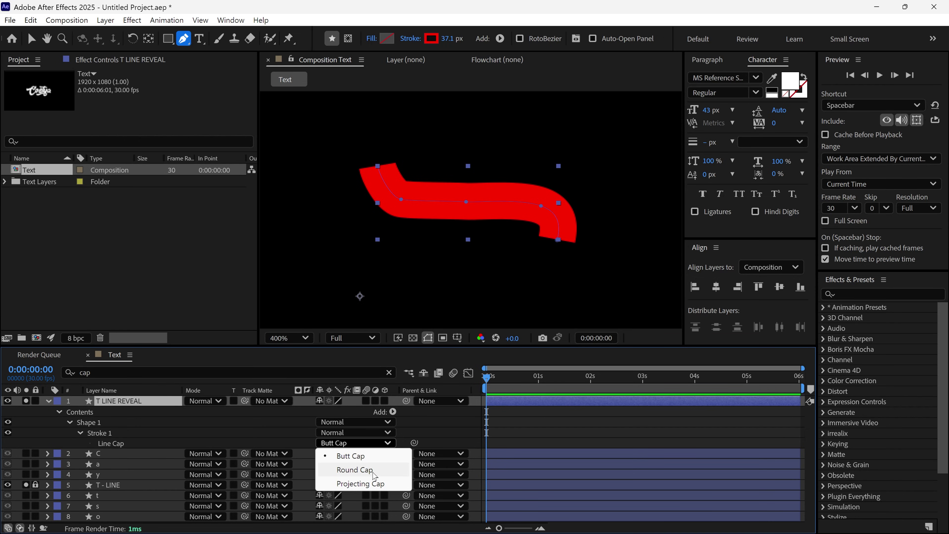
click(372, 471)
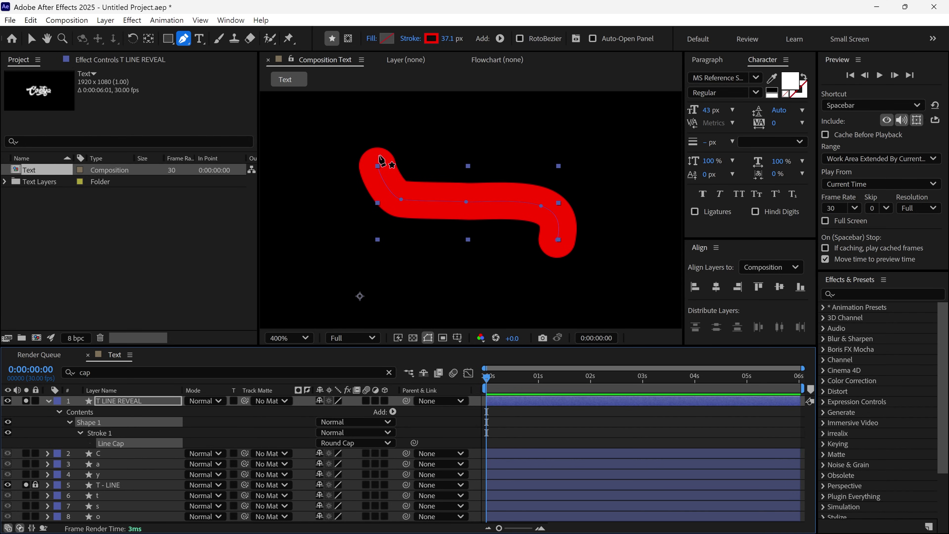
Step: Add Trim Paths to the T LINE REVEAL contents and expand its properties
click(59, 412)
click(86, 413)
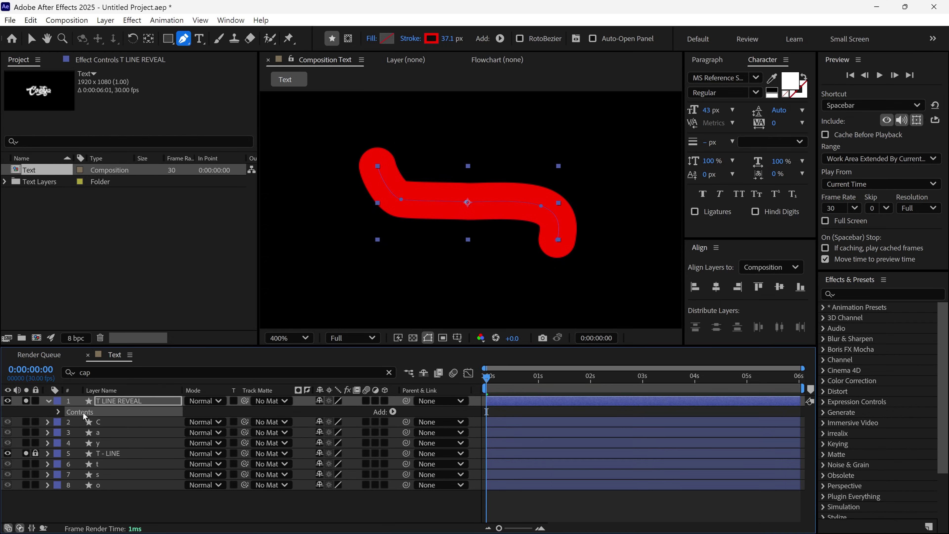
click(393, 412)
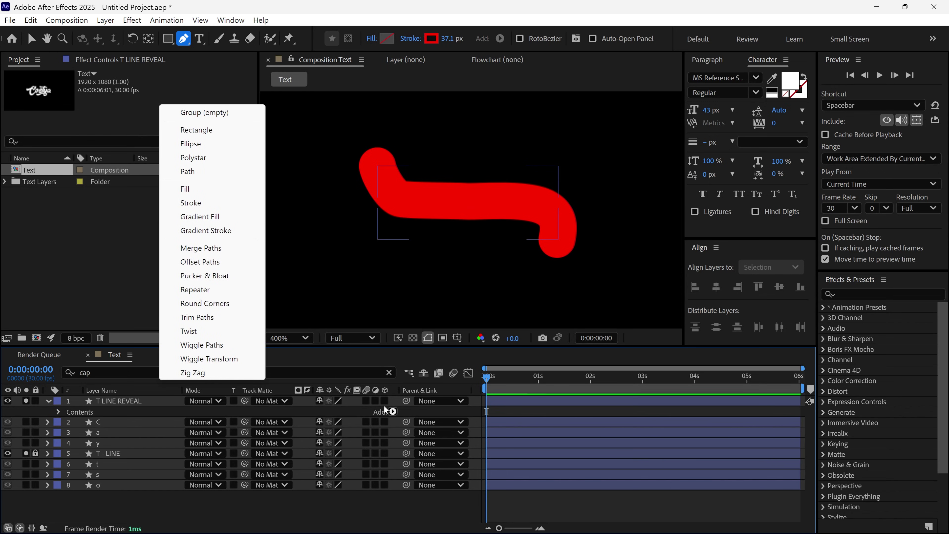
click(217, 320)
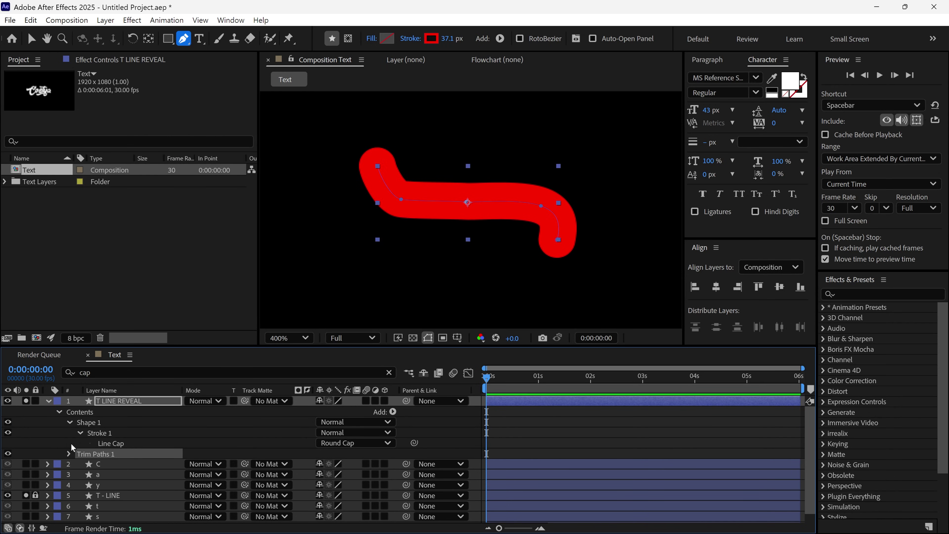
click(69, 453)
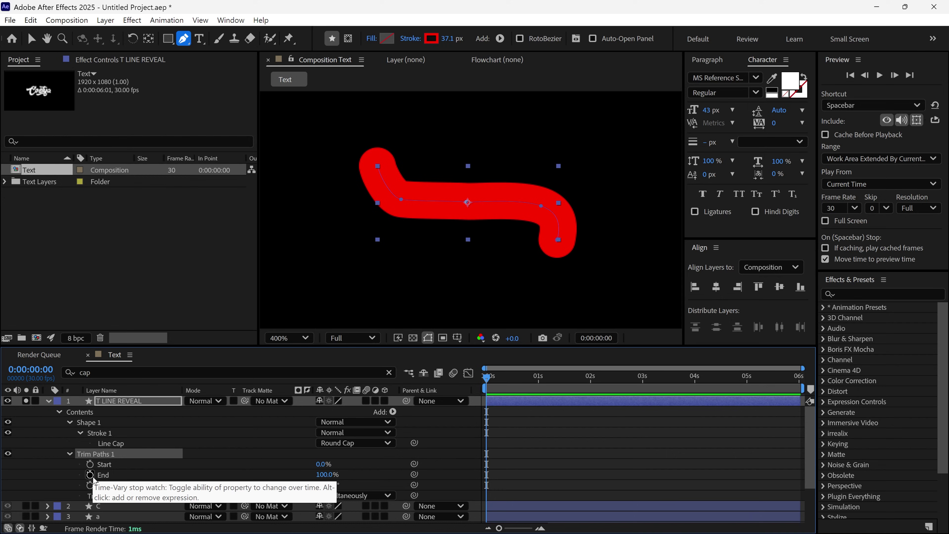
Step: Keyframe Trim Paths End from 0% at 0s to 100% at 0:00:01:16, then preview
click(91, 475)
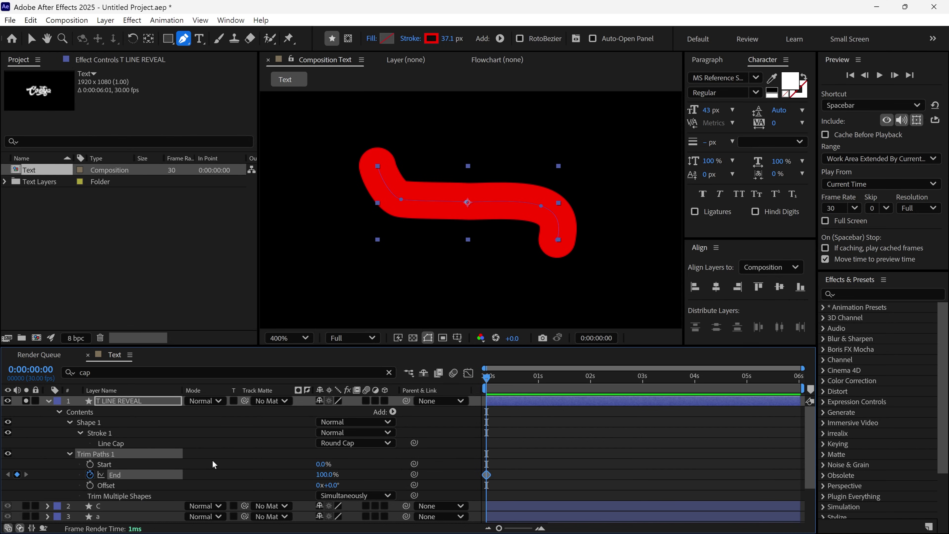
drag(326, 478, 249, 478)
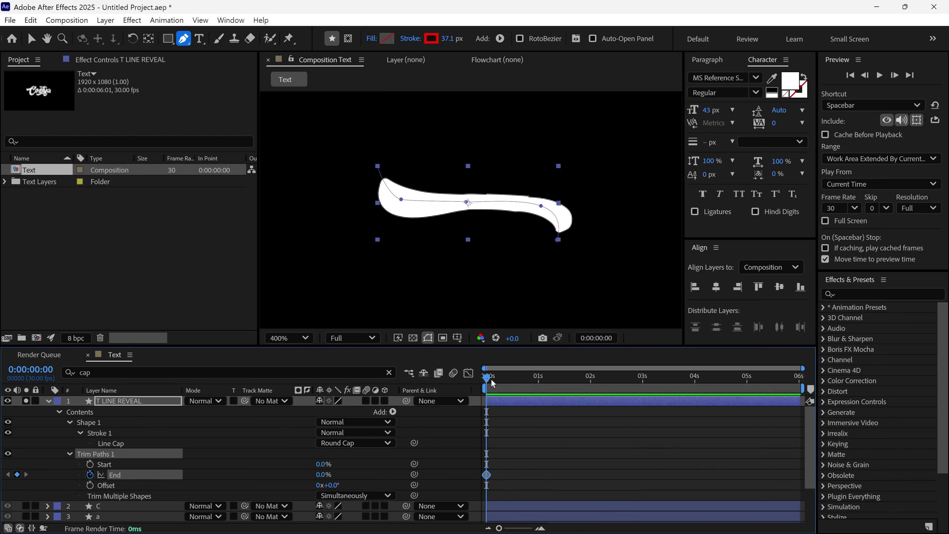
drag(493, 383, 566, 383)
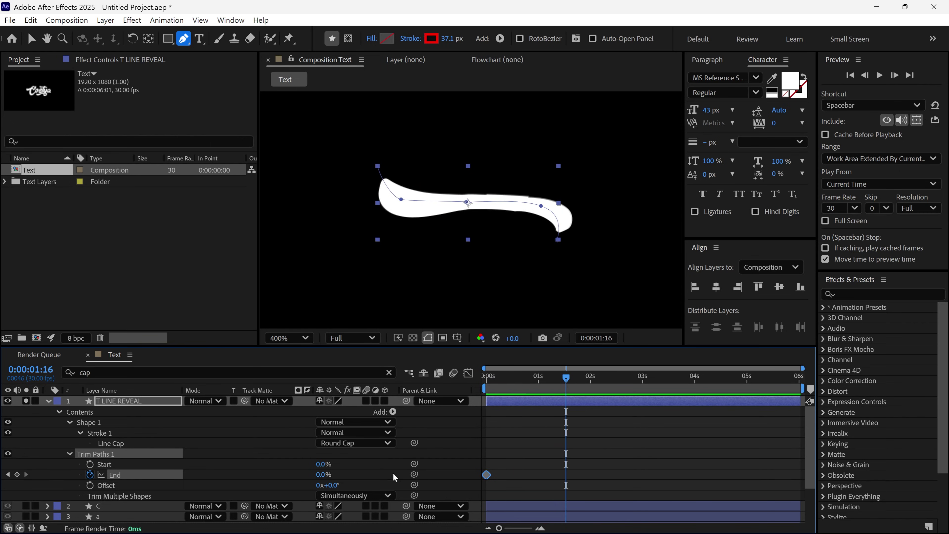
drag(323, 475, 401, 477)
key(Home)
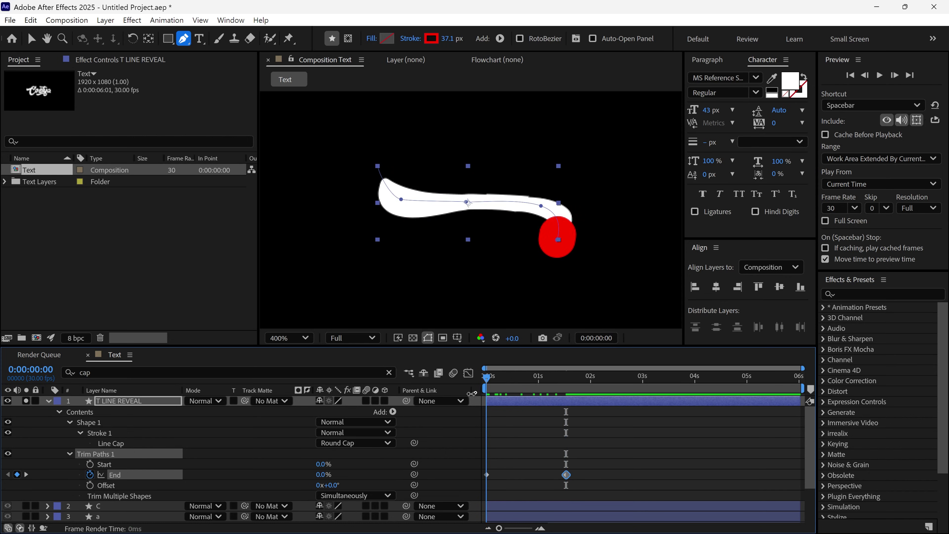
key(space)
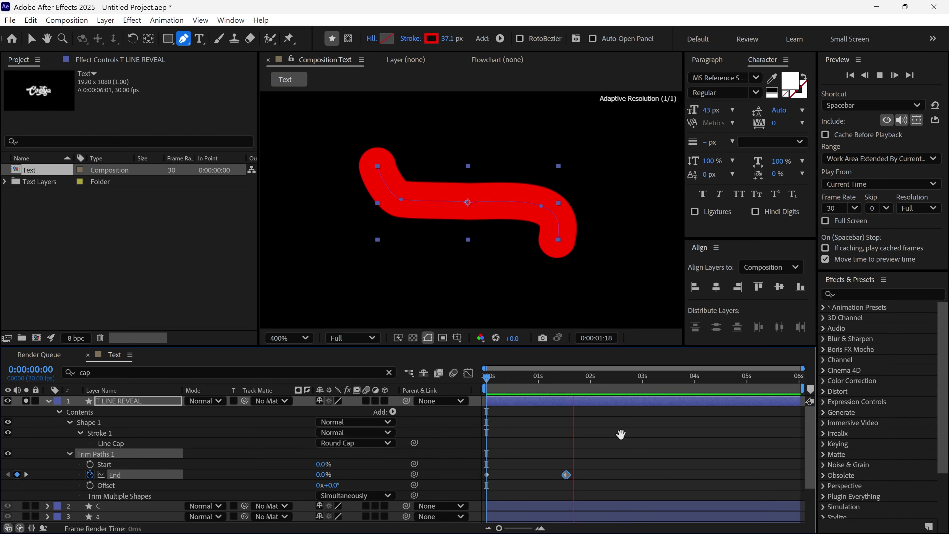
key(space)
Step: Give T LINE REVEAL's two End keyframes a strong Easy Ease (about 90% influence) so the reveal speed peaks early
drag(620, 455, 480, 494)
right_click(487, 476)
mouse_move(520, 470)
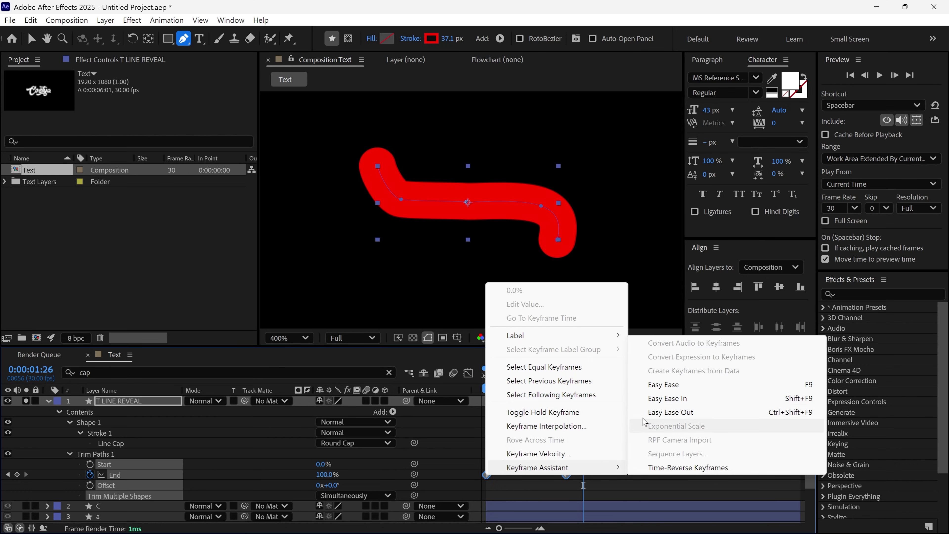
click(674, 387)
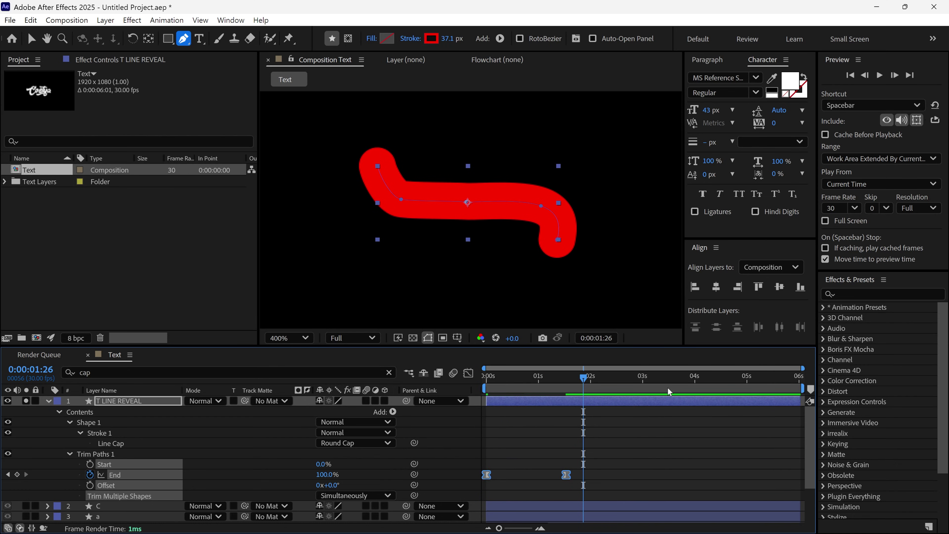
click(469, 373)
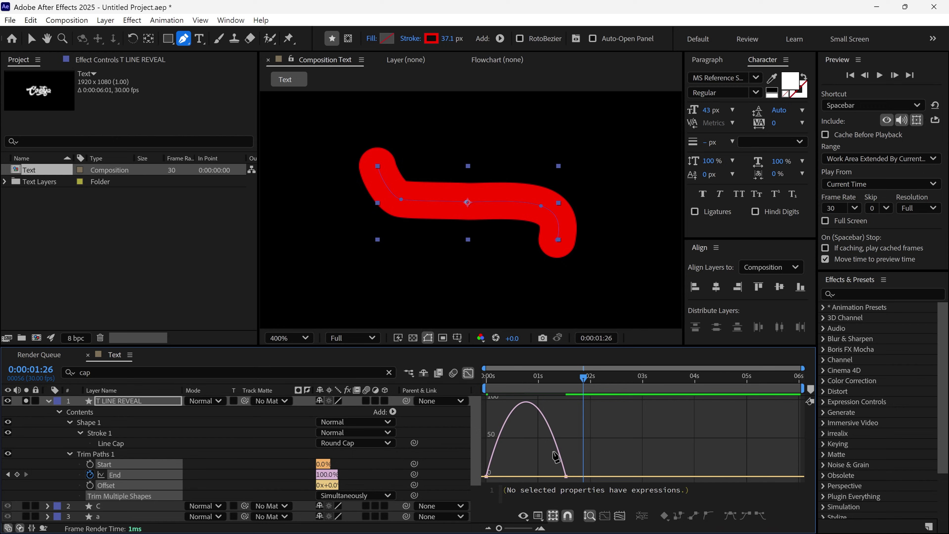
click(575, 478)
drag(553, 478, 537, 476)
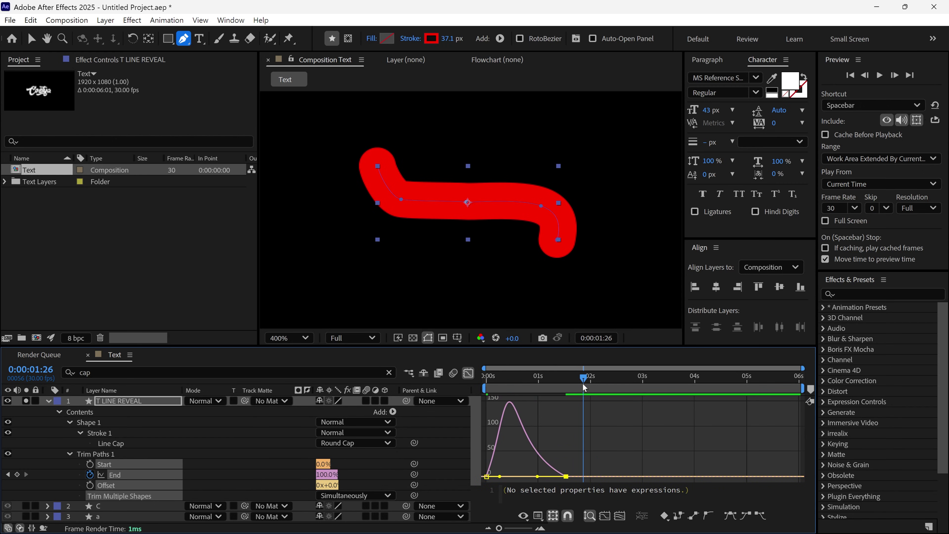
Step: Preview the eased reveal, then move T LINE REVEAL directly above the T - LINE layer
key(Home)
key(space)
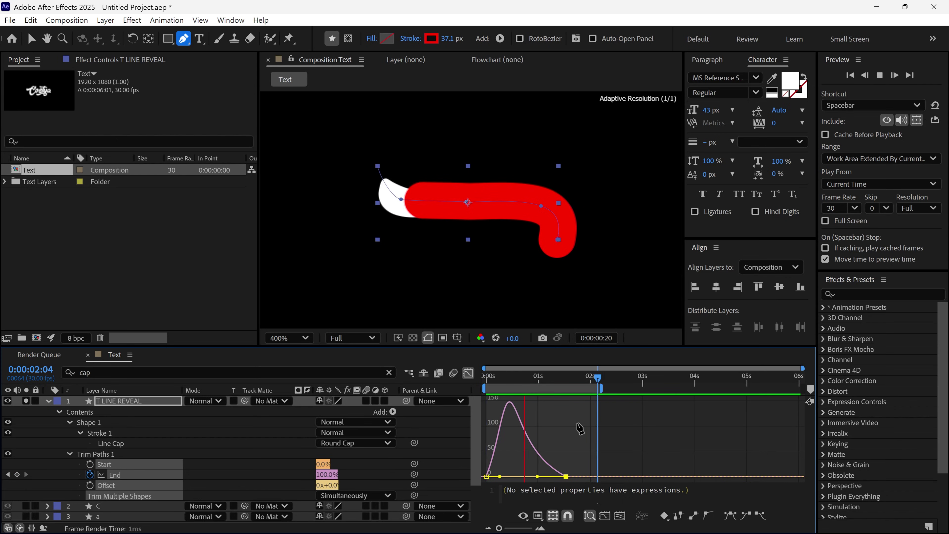
click(467, 373)
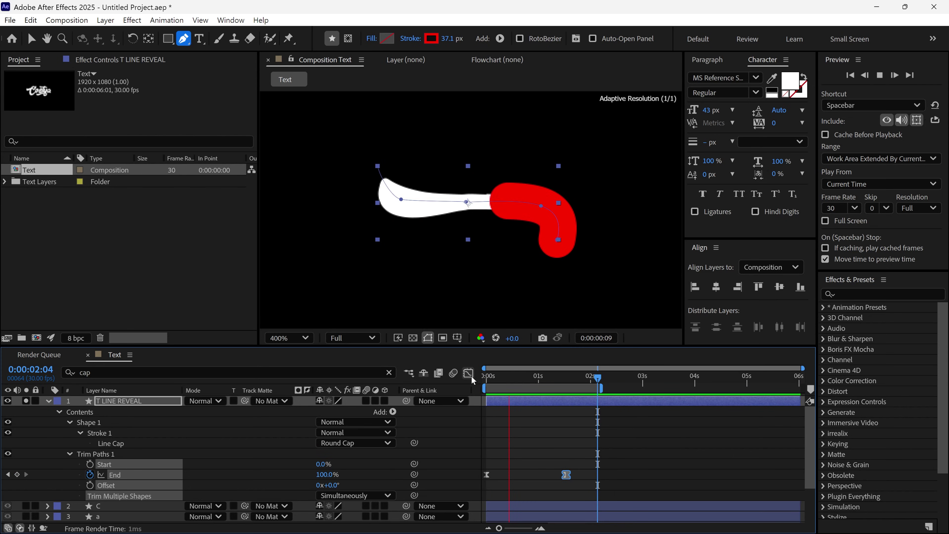
key(space)
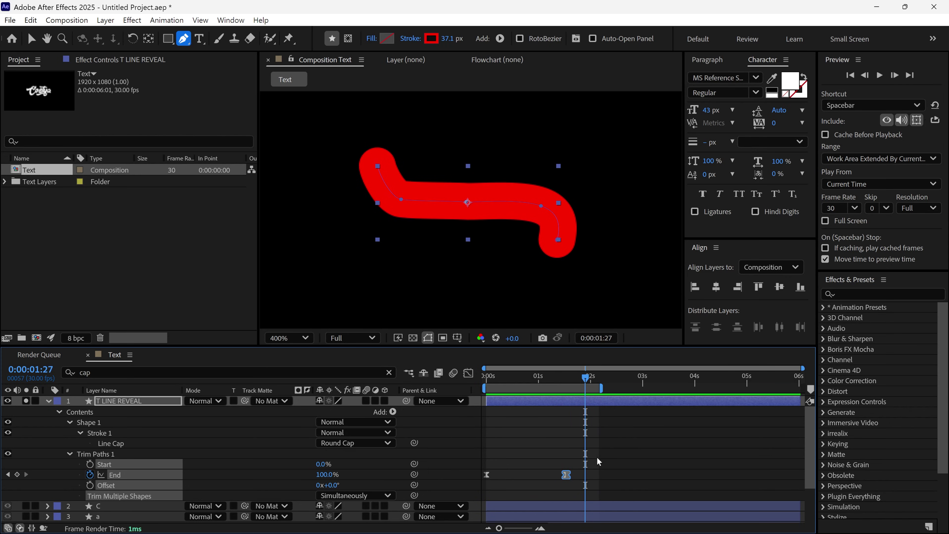
click(47, 401)
drag(121, 400, 120, 434)
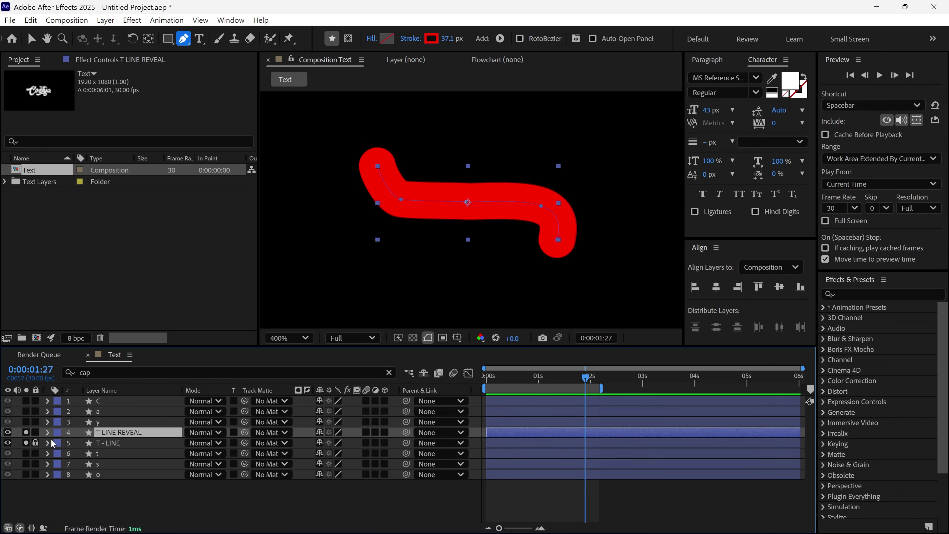
Step: Set T - LINE's track matte to 4. T LINE REVEAL and preview the crossbar drawing on
click(130, 444)
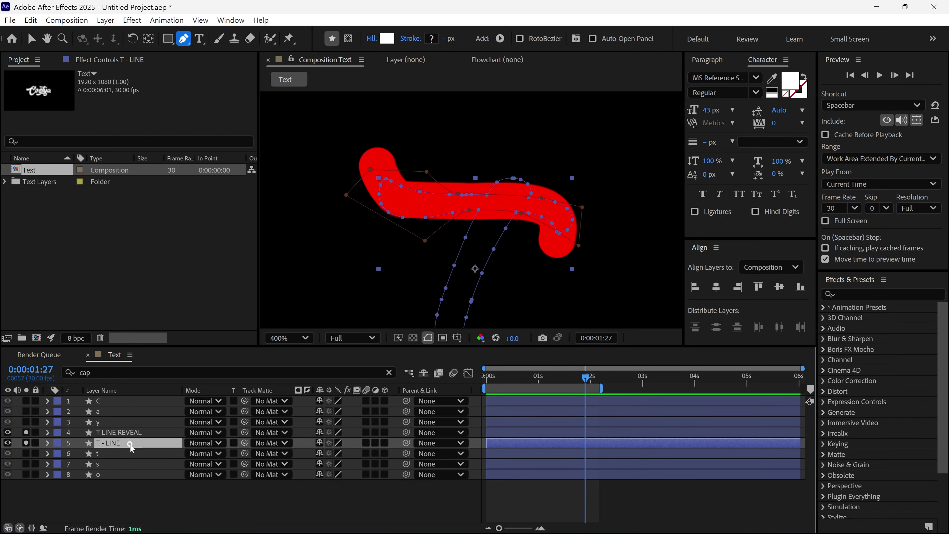
click(270, 443)
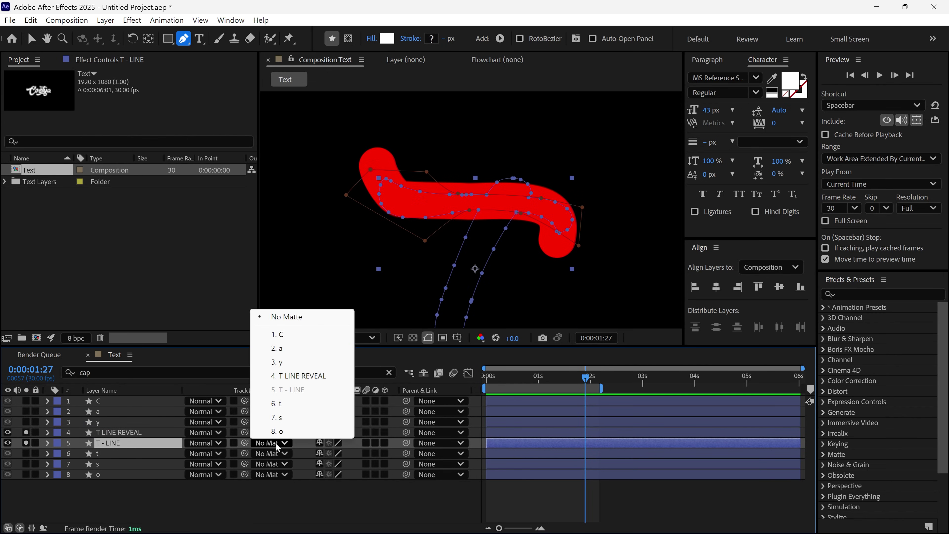
click(292, 381)
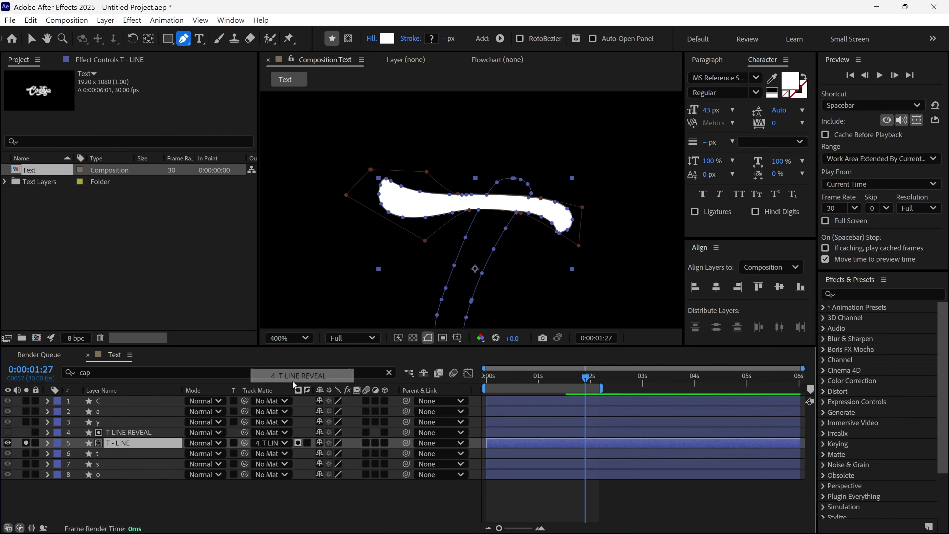
key(space)
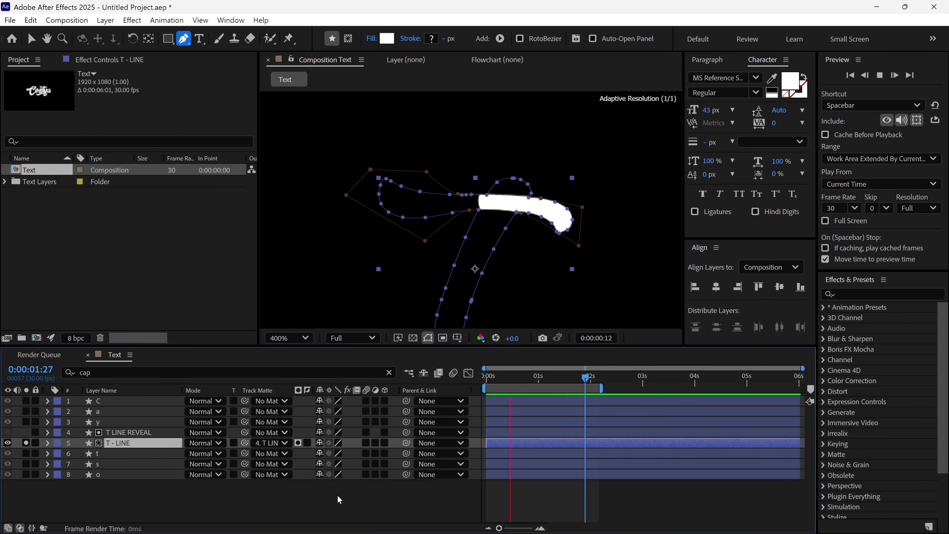
click(275, 505)
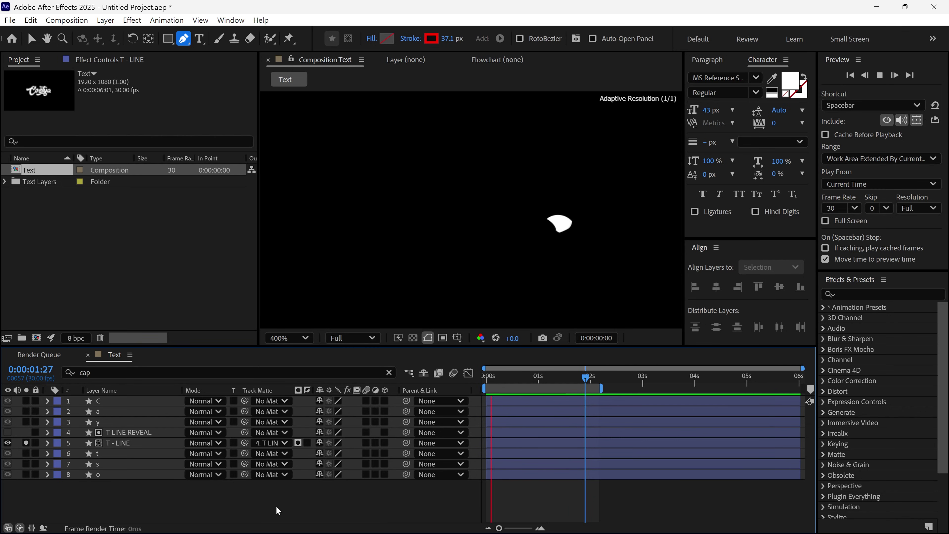
key(space)
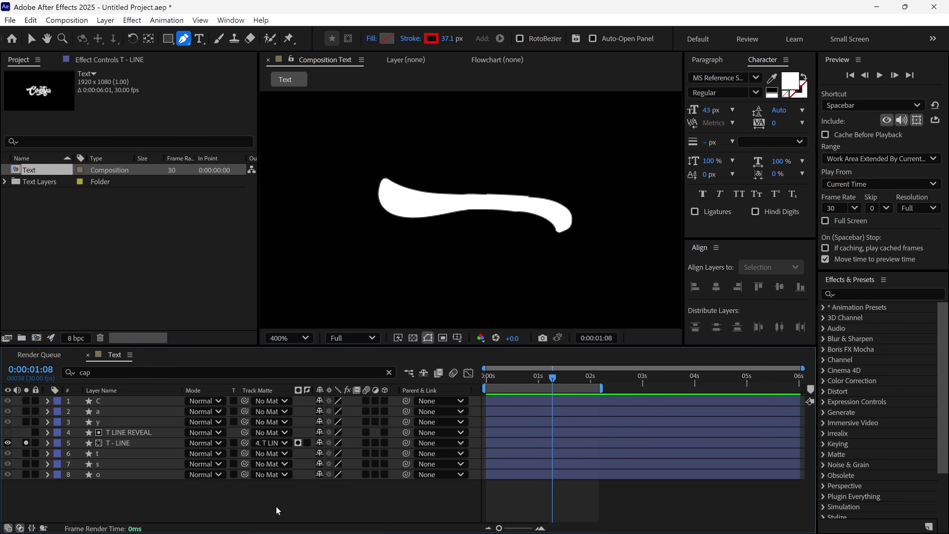
Step: Pre-compose T LINE REVEAL and T - LINE into a new composition named 'T - LINE'
click(137, 432)
shift+click(135, 442)
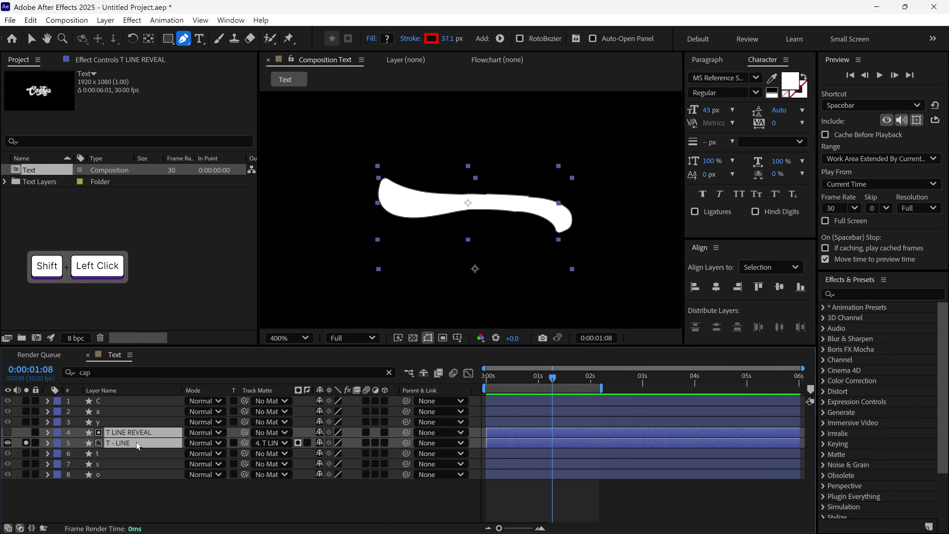
right_click(136, 442)
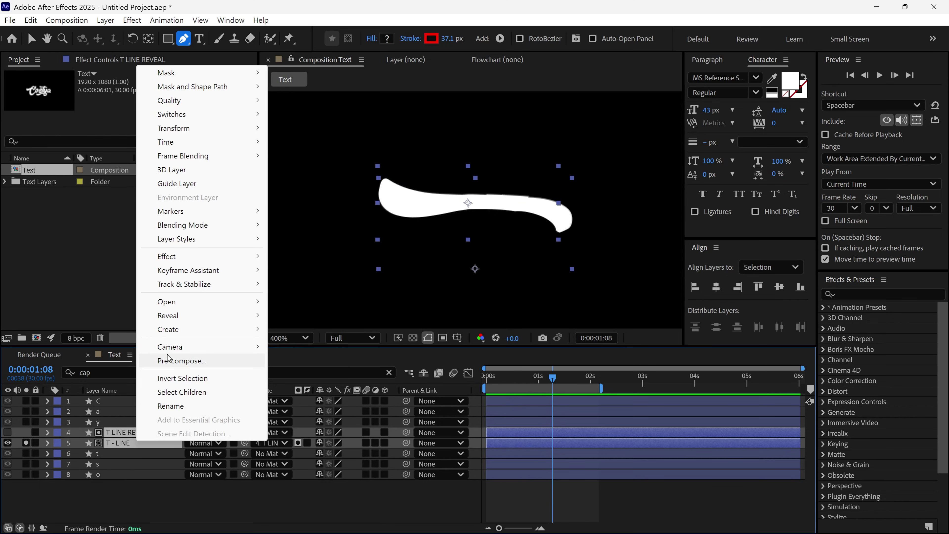
click(181, 361)
text(T )
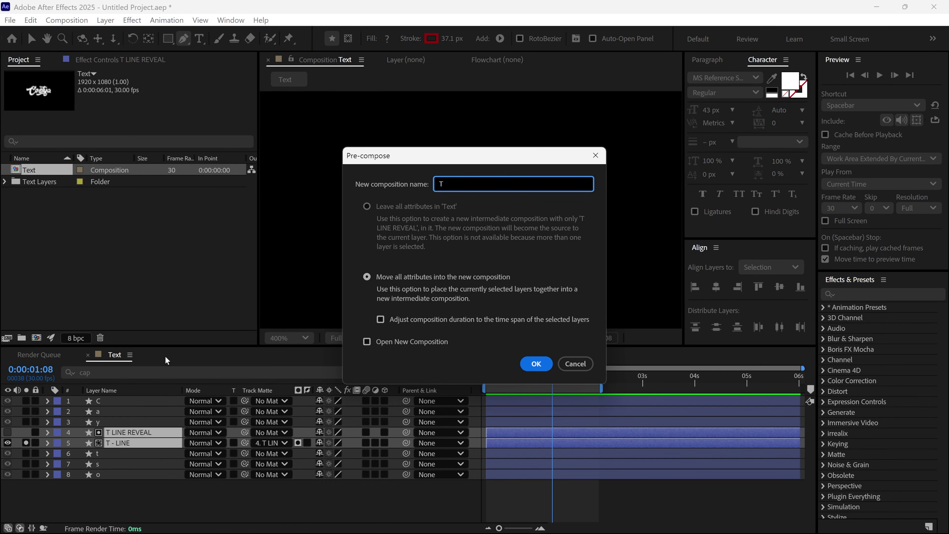
text(- LINE)
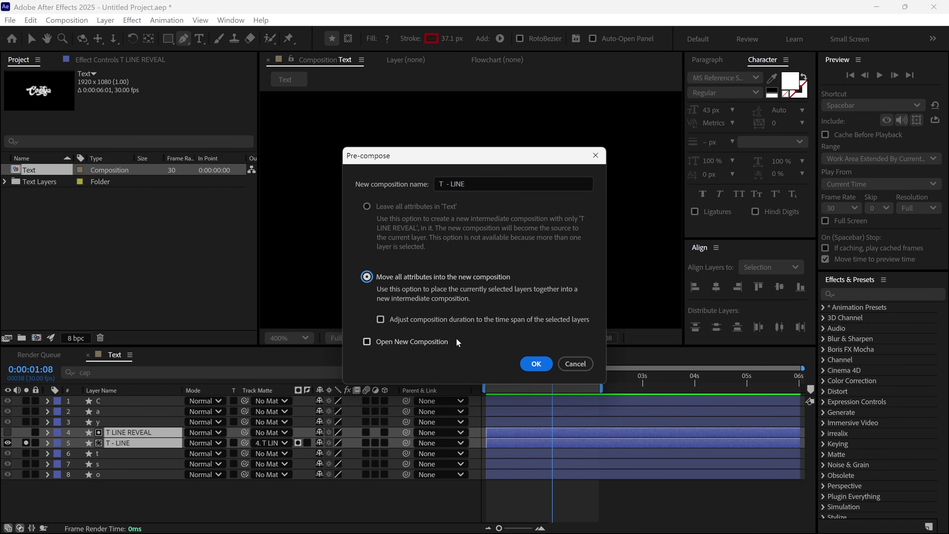
click(524, 364)
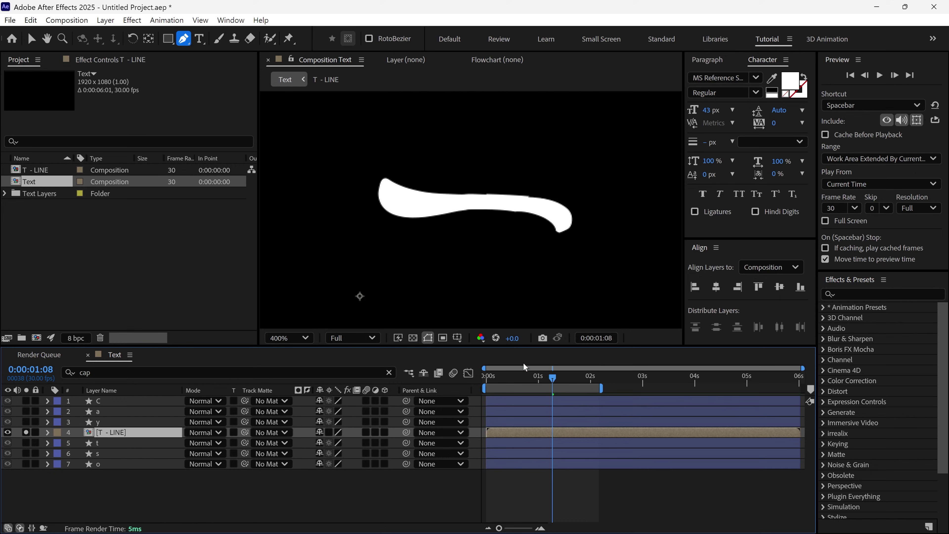
Step: Enable Collapse Transformations on the T - LINE precomp and place Puppet pins on both stroke ends
click(328, 432)
key(v)
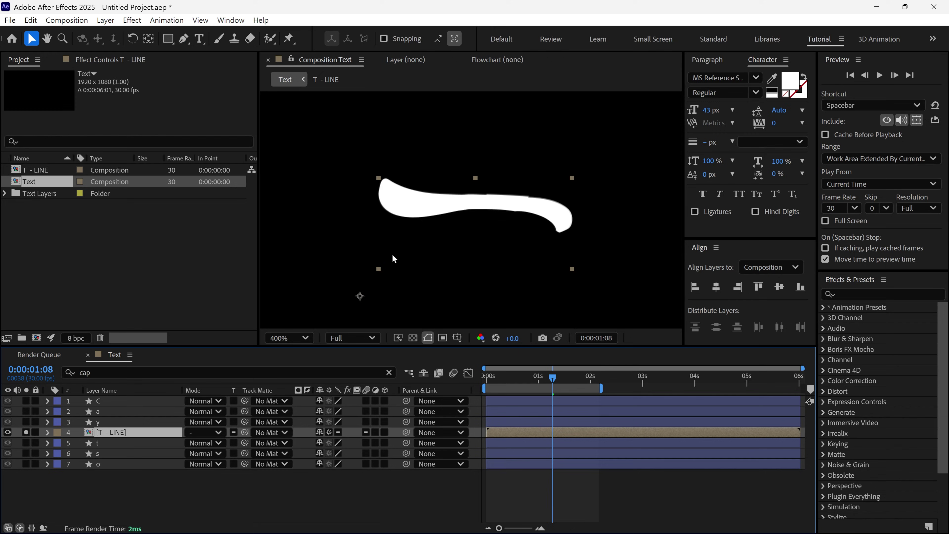
click(288, 39)
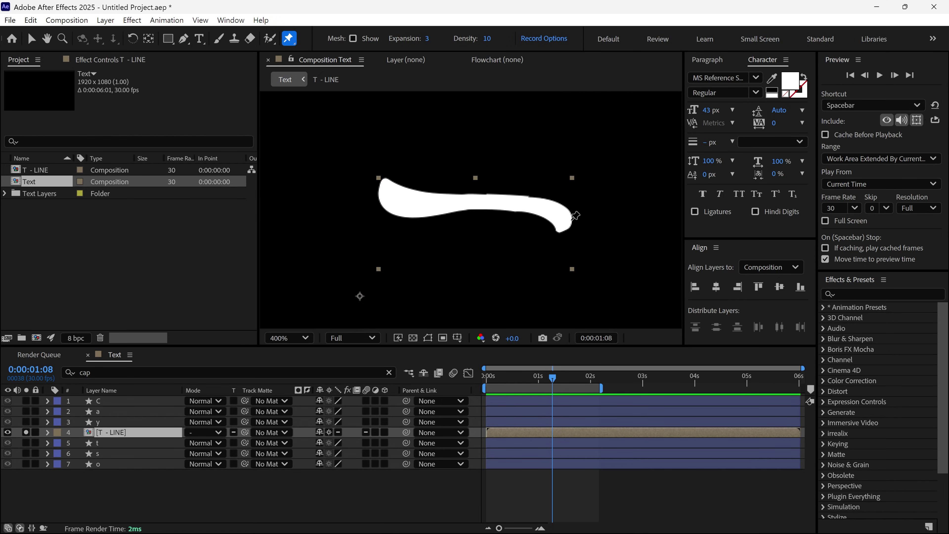
click(559, 220)
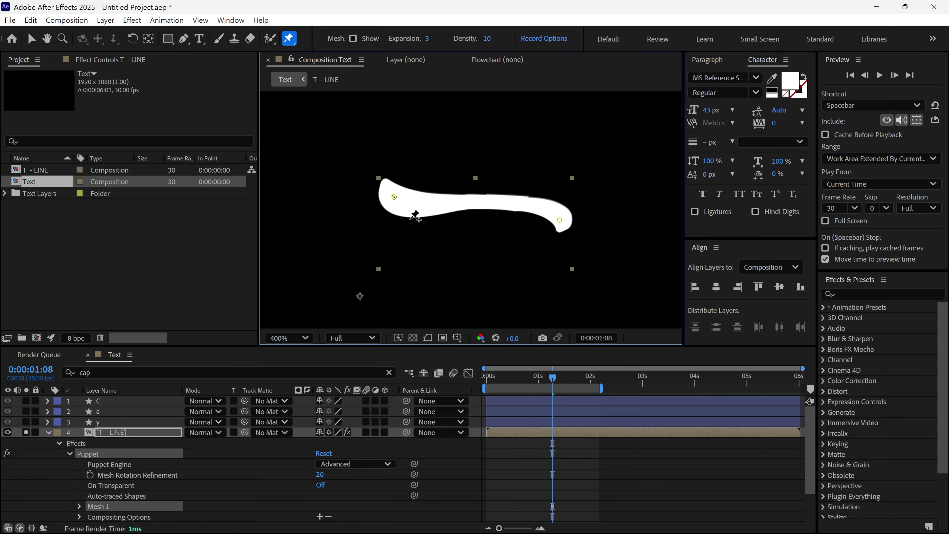
mouse_move(393, 199)
mouse_down()
mouse_move(394, 224)
mouse_move(401, 187)
mouse_move(386, 177)
mouse_move(412, 202)
mouse_move(385, 195)
mouse_move(398, 196)
mouse_up()
key(ctrl+z)
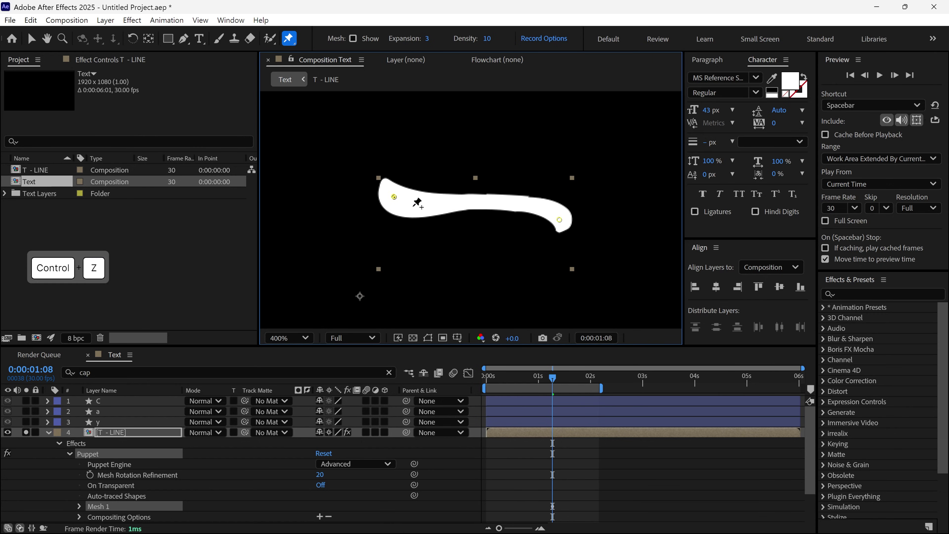
Step: Duplicate both pins' Position keyframes at 0:00:00:27 and about 0:00:01:20
scroll(571, 415, down, 1)
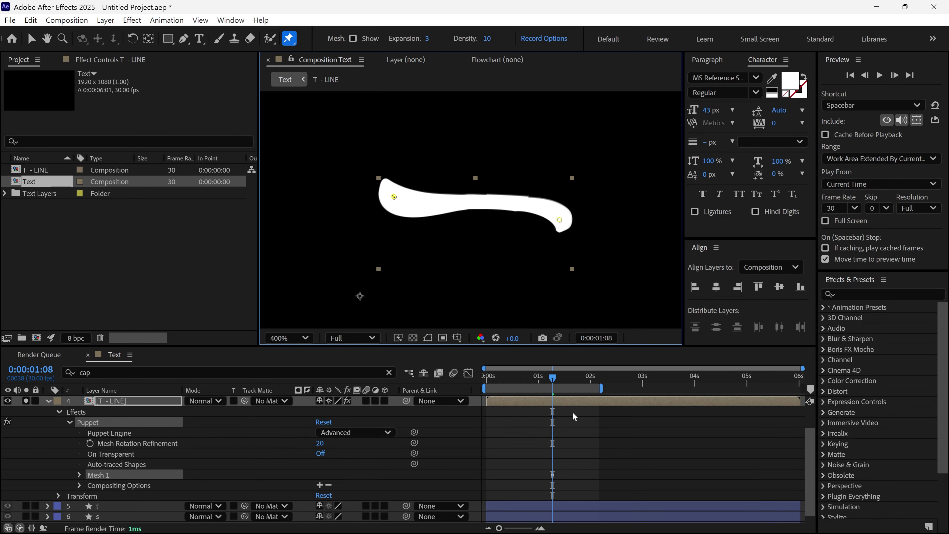
key(u)
drag(554, 383, 580, 379)
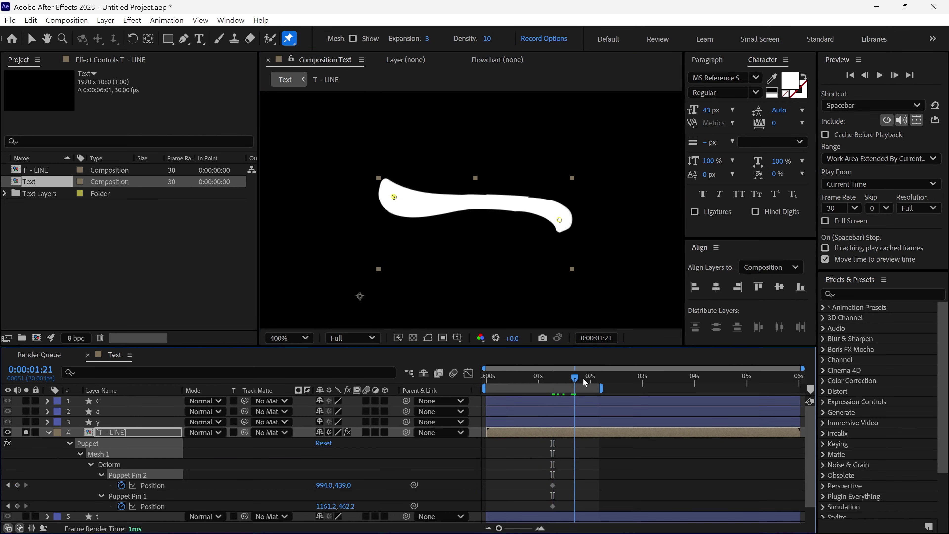
drag(571, 464, 539, 512)
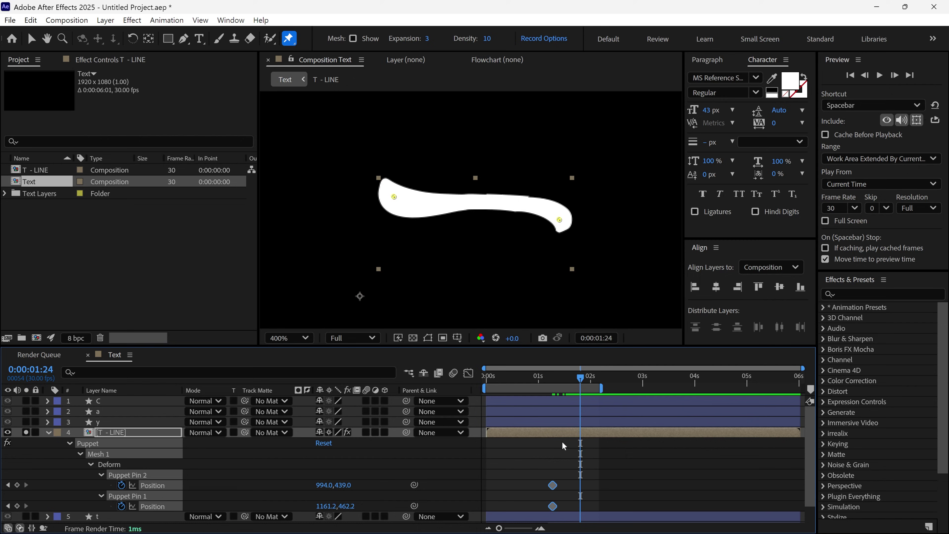
drag(579, 398, 532, 408)
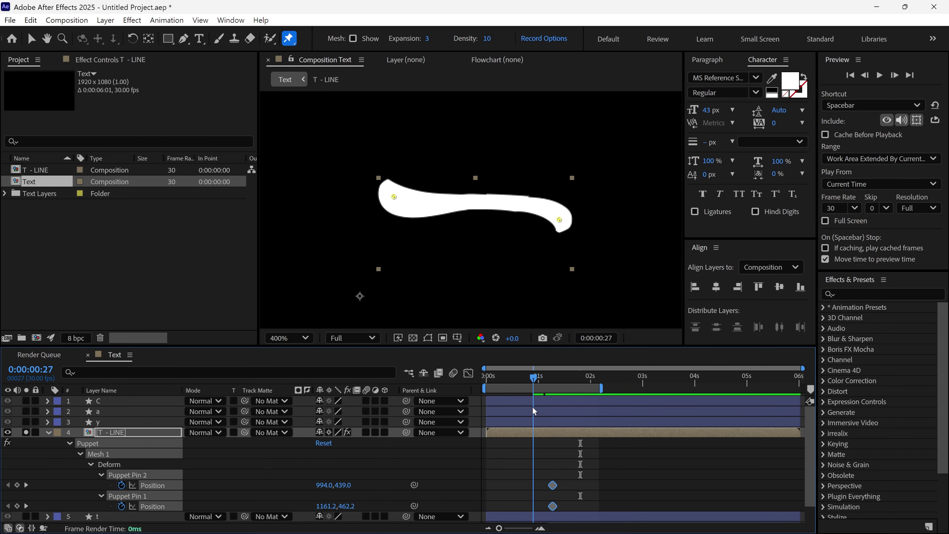
key(ctrl+v)
click(571, 383)
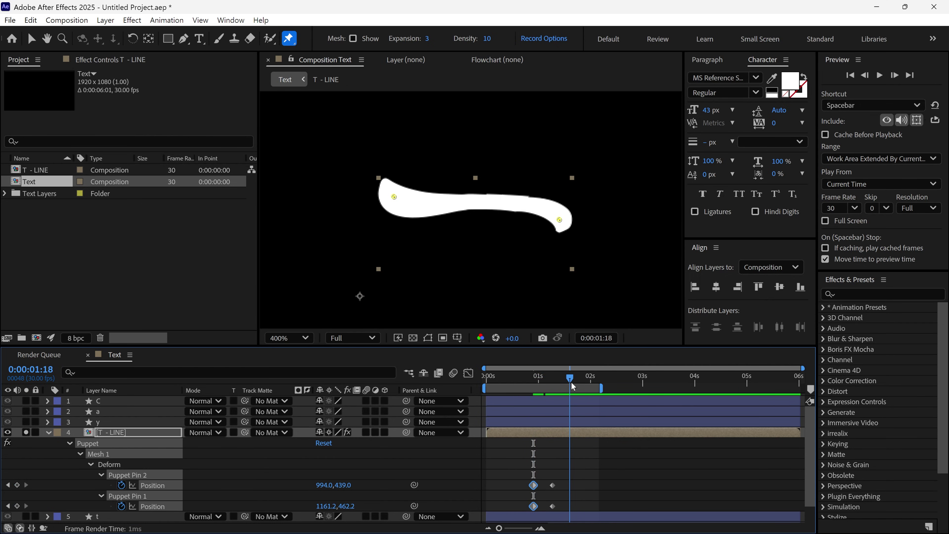
mouse_move(572, 384)
mouse_down()
mouse_move(598, 384)
mouse_move(485, 380)
mouse_move(589, 379)
mouse_move(485, 399)
mouse_up()
key(ctrl+v)
key(ctrl+v)
key(ctrl+v)
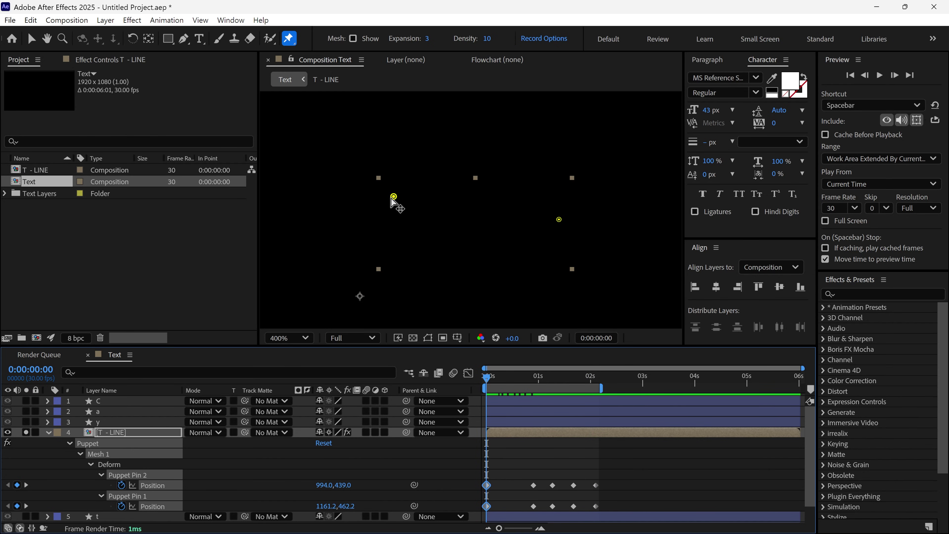
Step: Offset Puppet Pin 2 at the first, 0:00:00:27 and 0:00:01:08 keyframes, then preview the bending stroke
drag(393, 196, 395, 231)
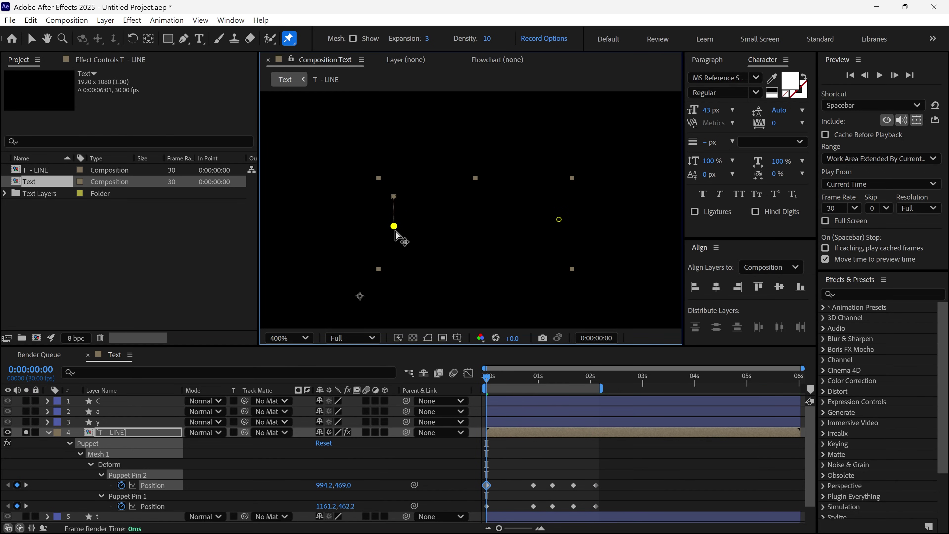
drag(495, 387, 533, 381)
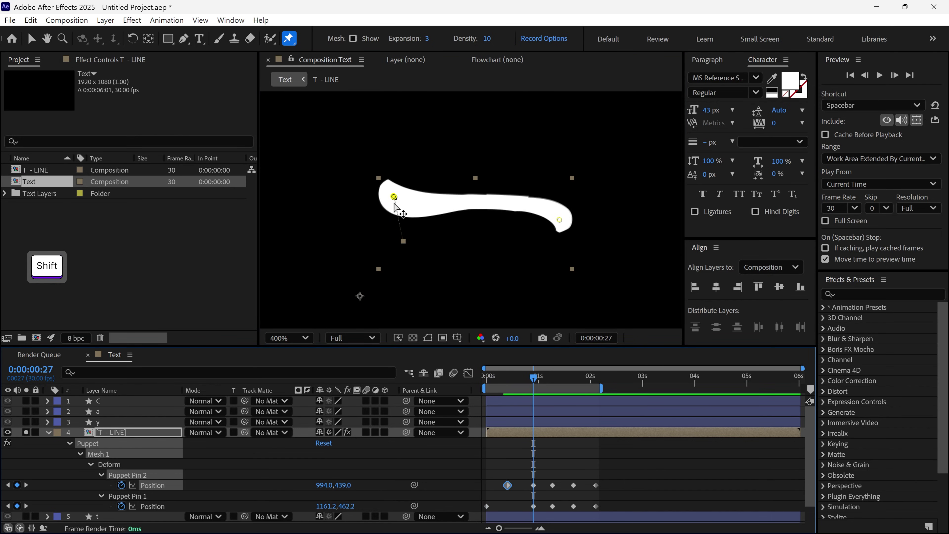
drag(394, 196, 397, 188)
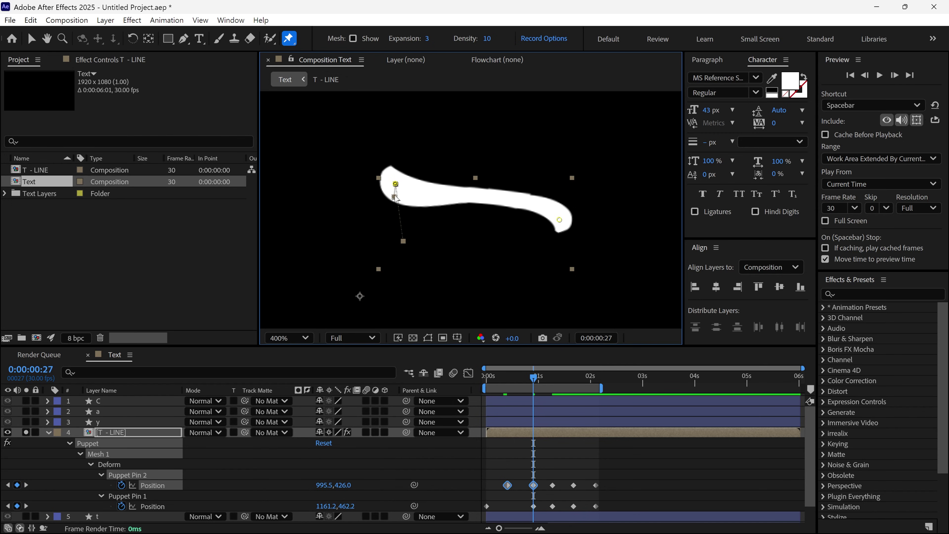
drag(533, 379, 552, 381)
drag(396, 209, 398, 202)
click(580, 385)
key(space)
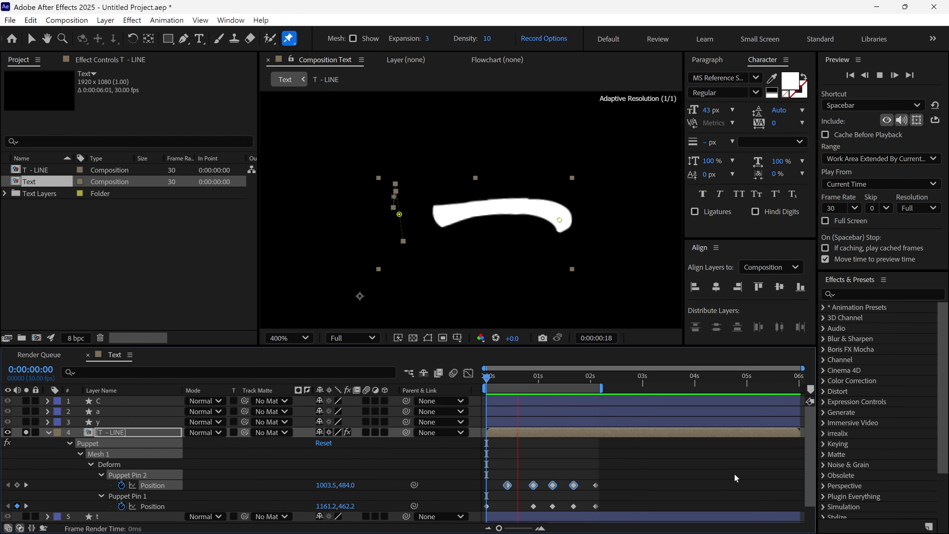
Step: Delete all of Puppet Pin 1's Position keyframes
key(space)
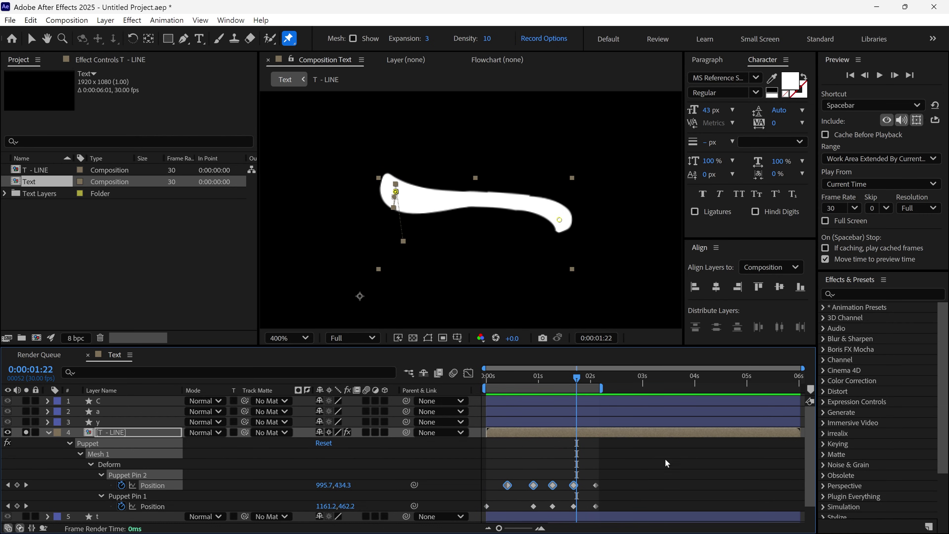
drag(668, 456, 480, 521)
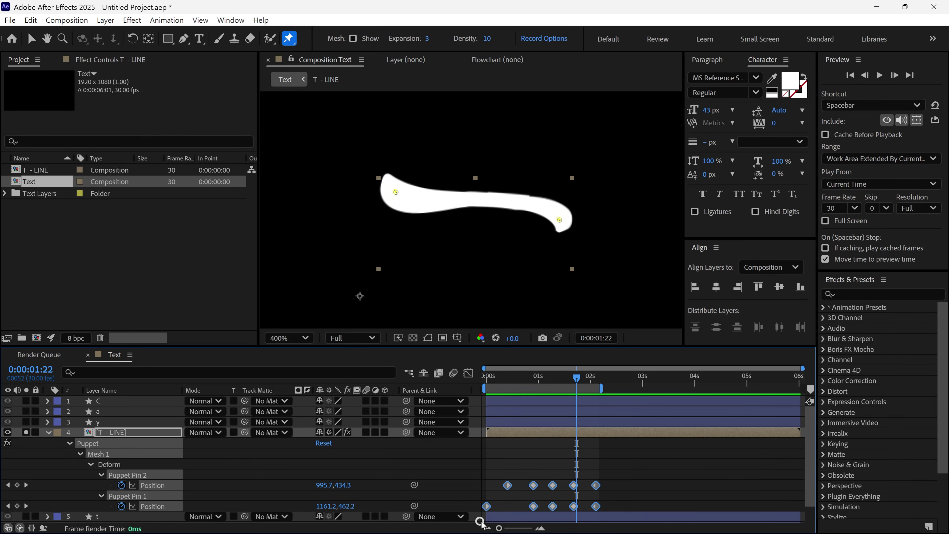
click(643, 506)
drag(626, 497, 472, 529)
key(Delete)
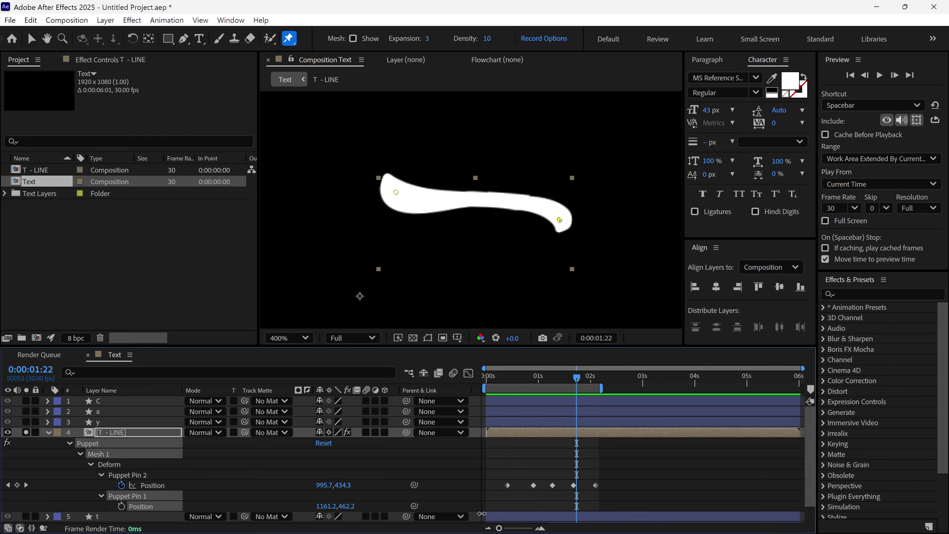
Step: Apply Easy Ease to Puppet Pin 2's five keyframes, shift the first one earlier, and preview
drag(632, 473, 486, 500)
right_click(509, 491)
mouse_move(594, 478)
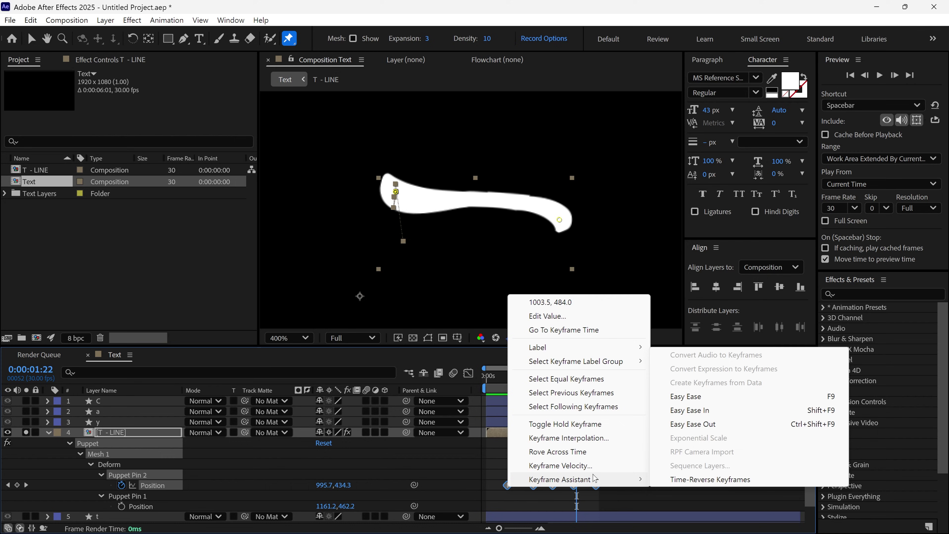
click(690, 398)
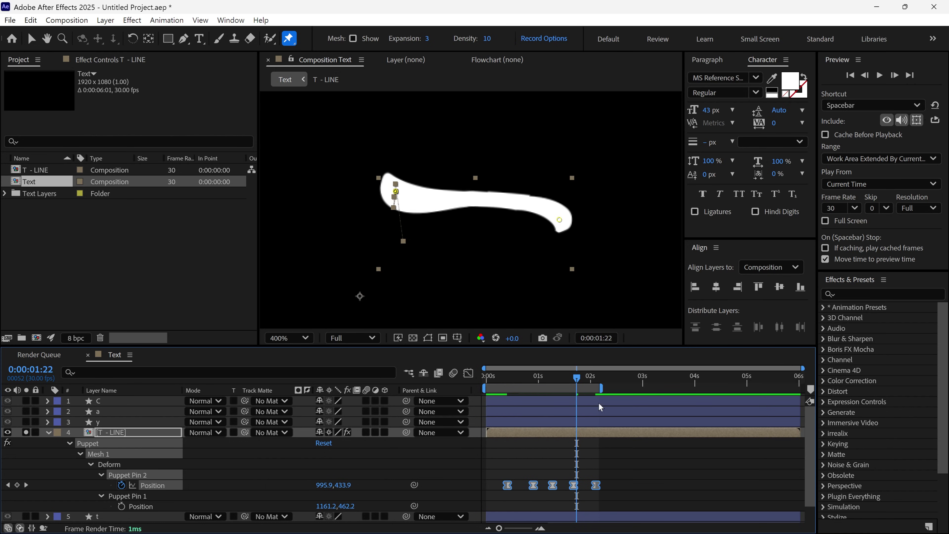
key(space)
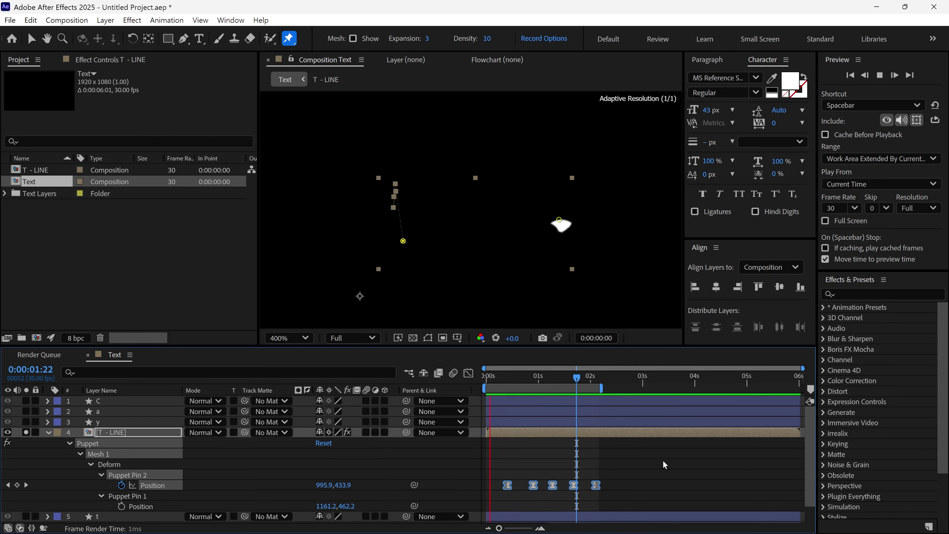
click(520, 462)
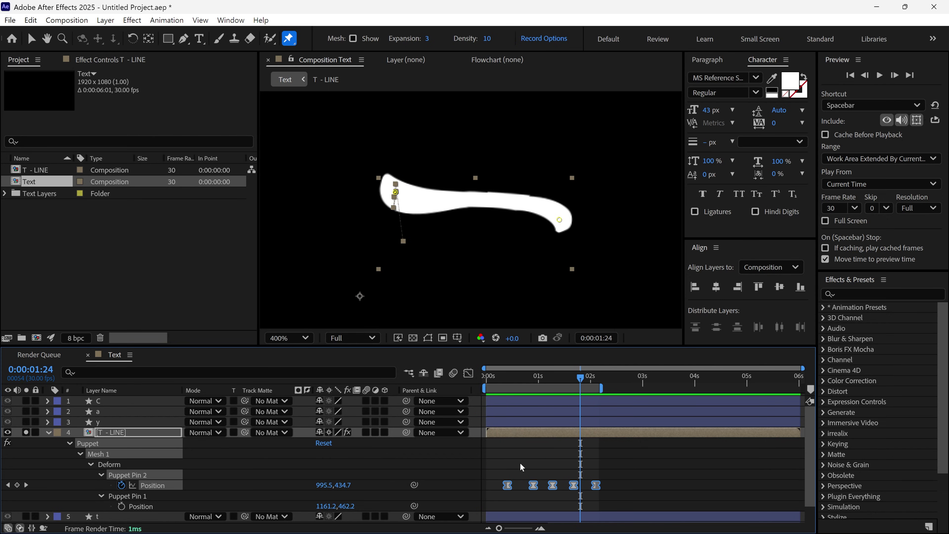
drag(507, 485, 496, 488)
key(Home)
key(space)
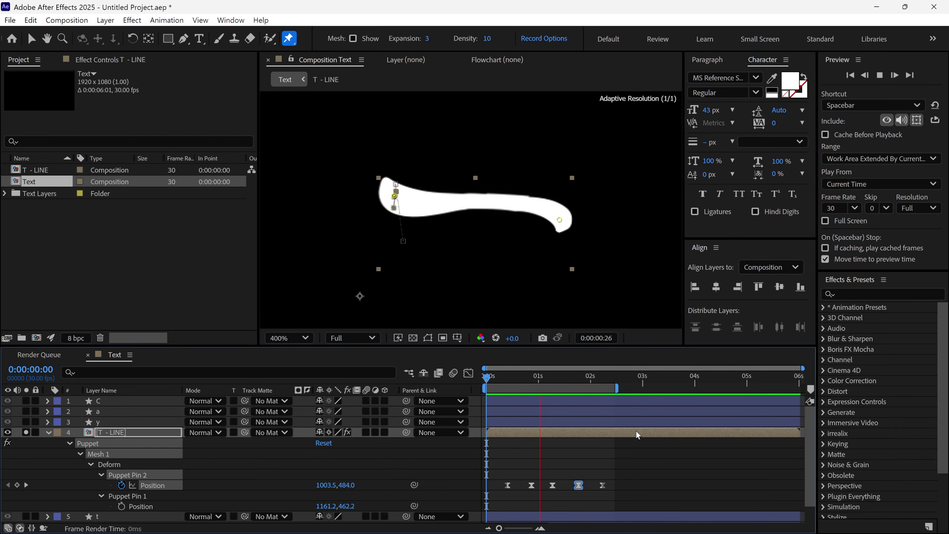
Step: Unsolo T - LINE, then lock and solo the t letter layer
click(48, 432)
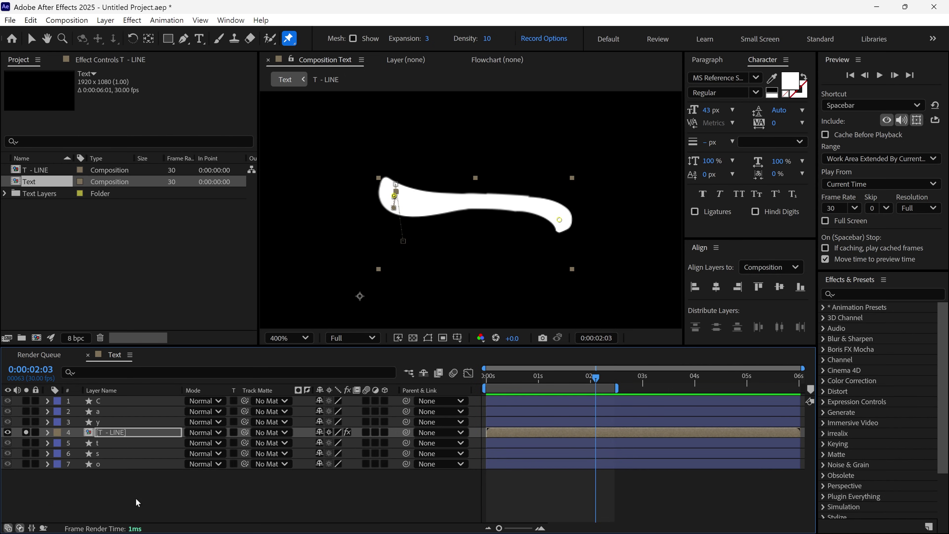
click(27, 432)
click(36, 442)
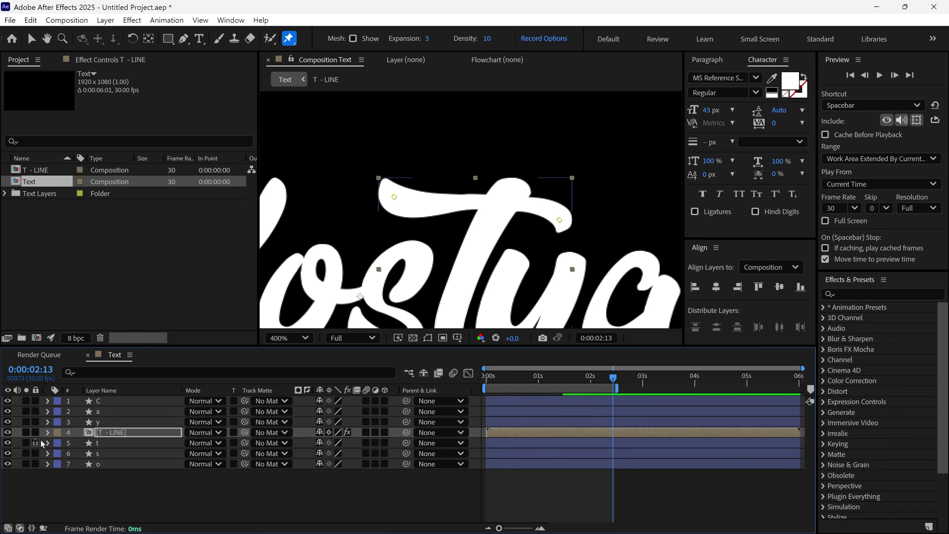
click(26, 442)
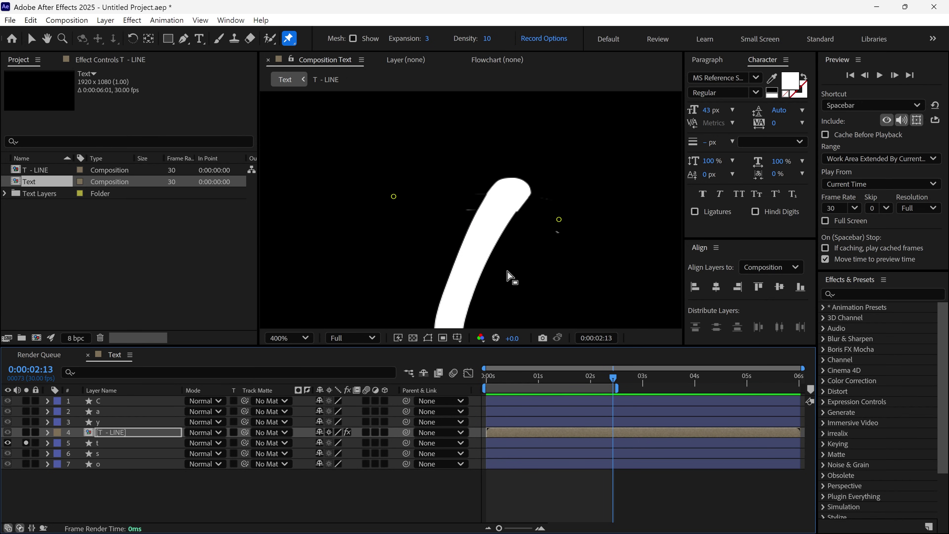
key(g)
key(ctrl+Down)
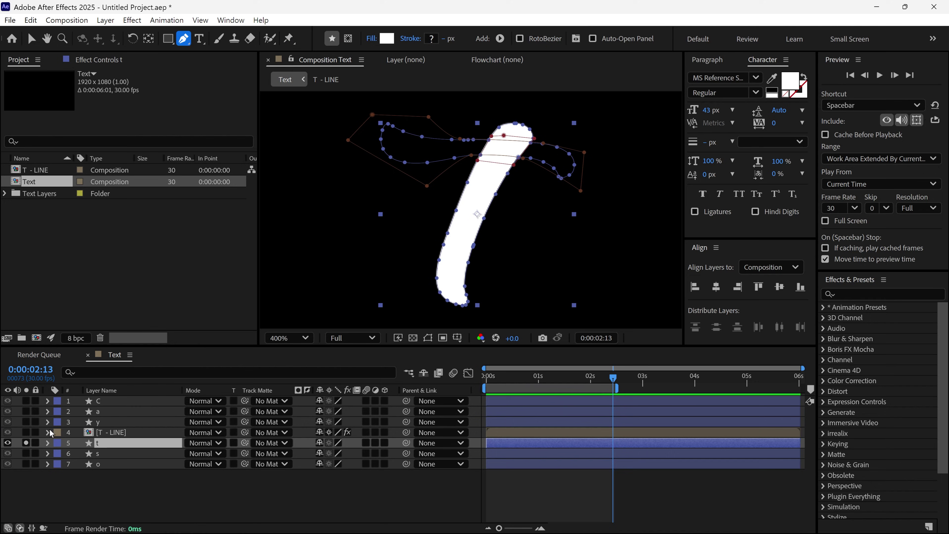
Step: Draw a curved Pen stroke path tracing down the t letter's stem
click(35, 443)
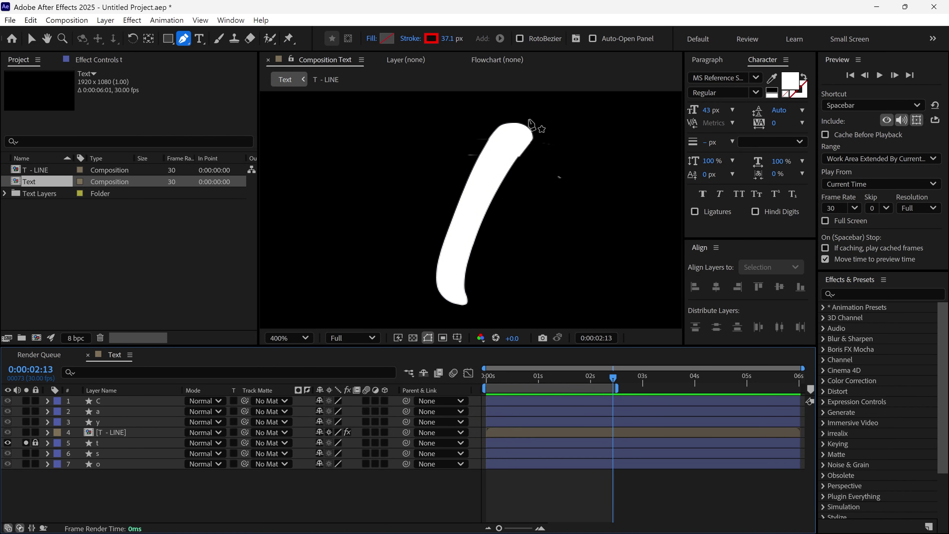
drag(530, 119, 549, 99)
drag(465, 224, 452, 251)
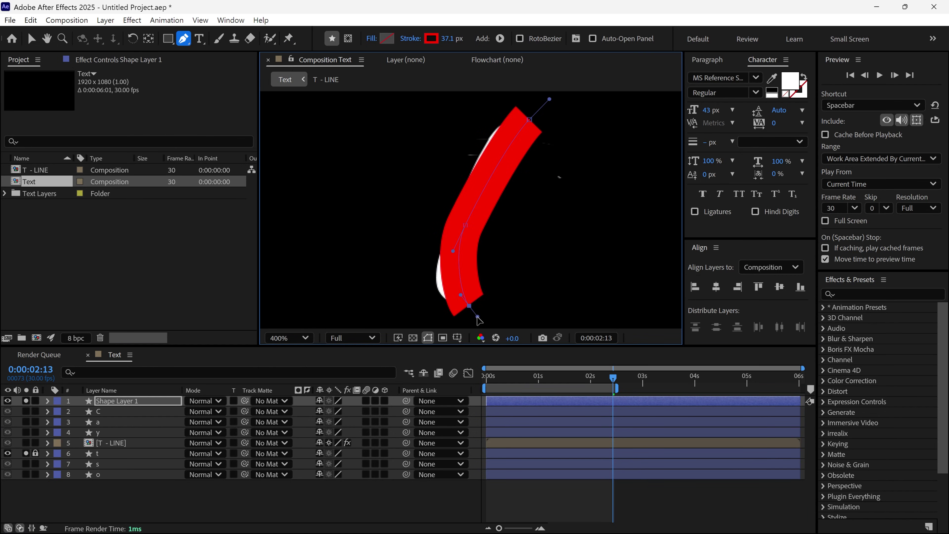
drag(478, 319, 481, 311)
key(v)
drag(529, 120, 528, 125)
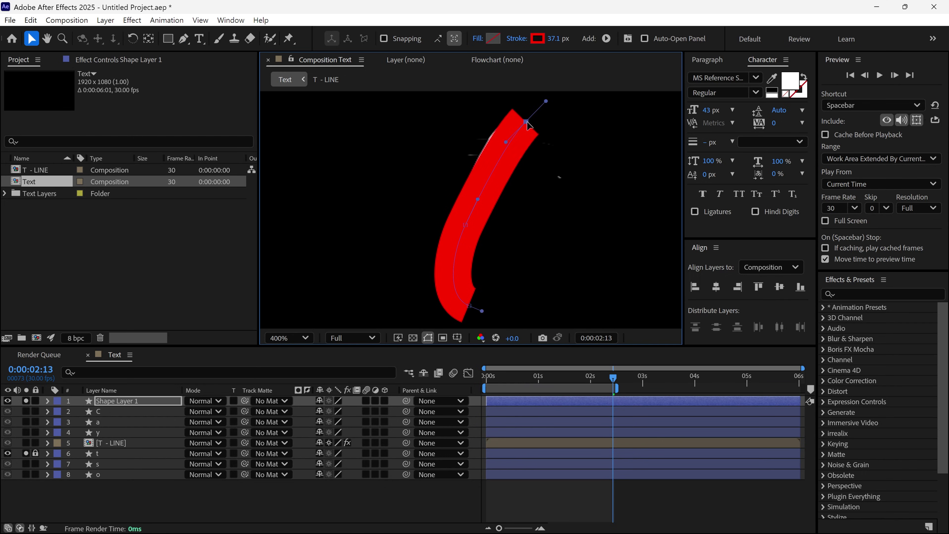
Step: Name the new shape layer T REVEAL and move it just above the t layer
click(139, 400)
key(Return)
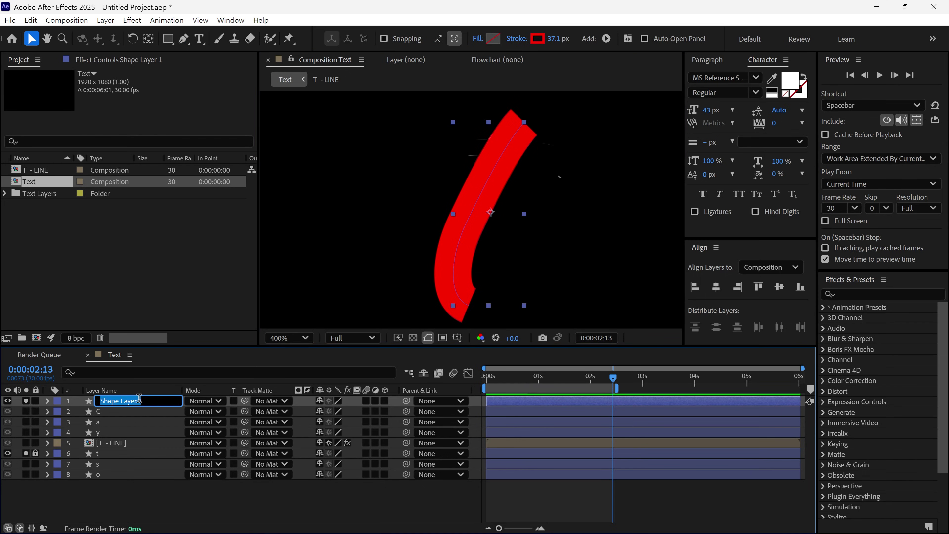
text(L)
key(Return)
key(g)
drag(140, 403, 114, 452)
Step: Set the T REVEAL stroke's Line Cap to Round Cap
click(113, 372)
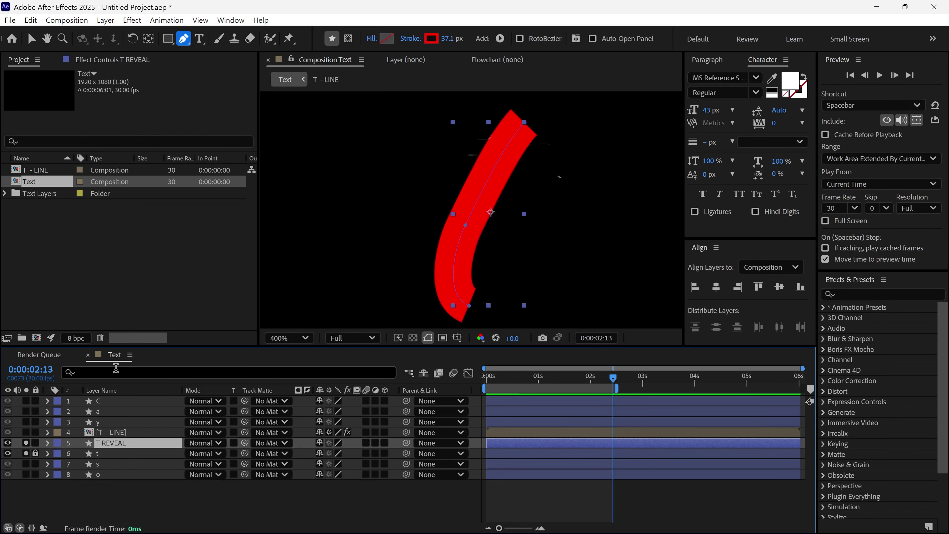
text(cap)
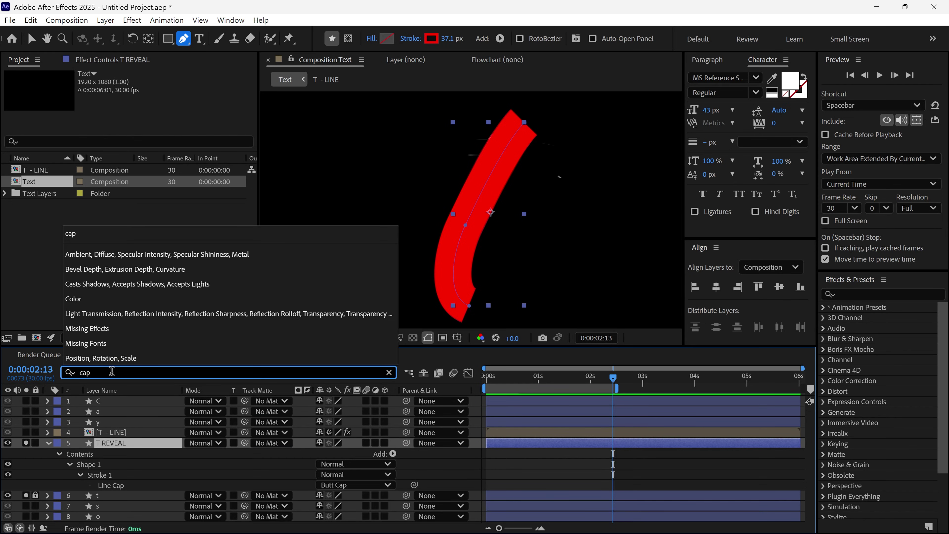
click(354, 484)
click(343, 510)
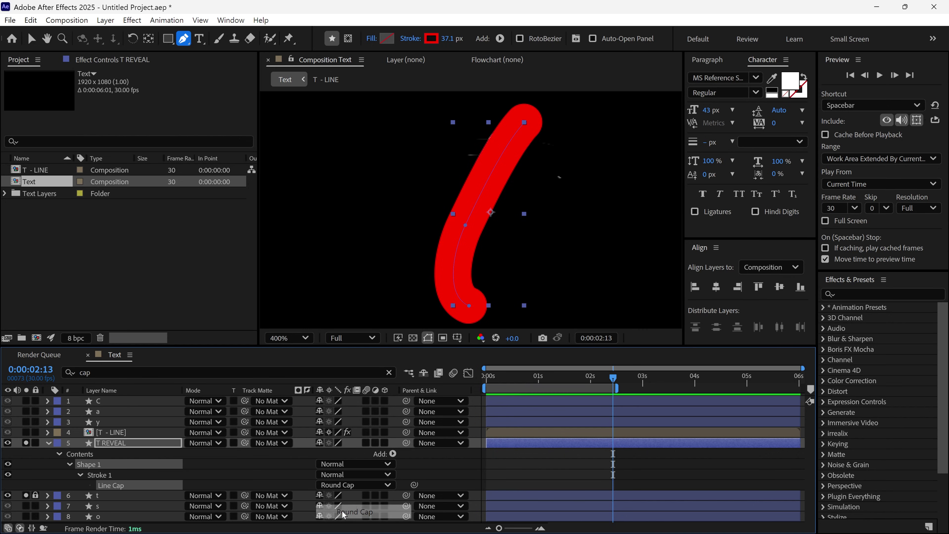
Step: Add Trim Paths to T REVEAL and keyframe End from 0% at the start to 100% at 1:14
click(93, 454)
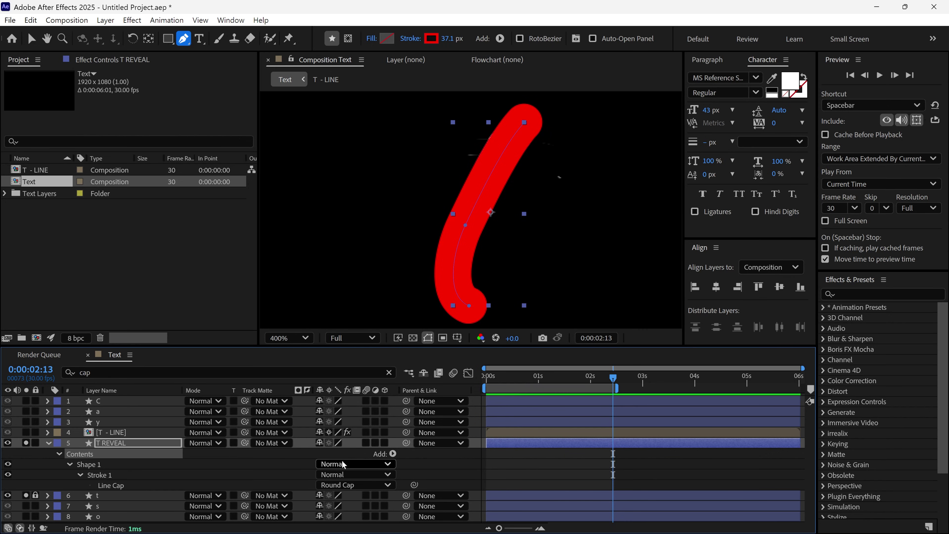
click(393, 453)
click(202, 334)
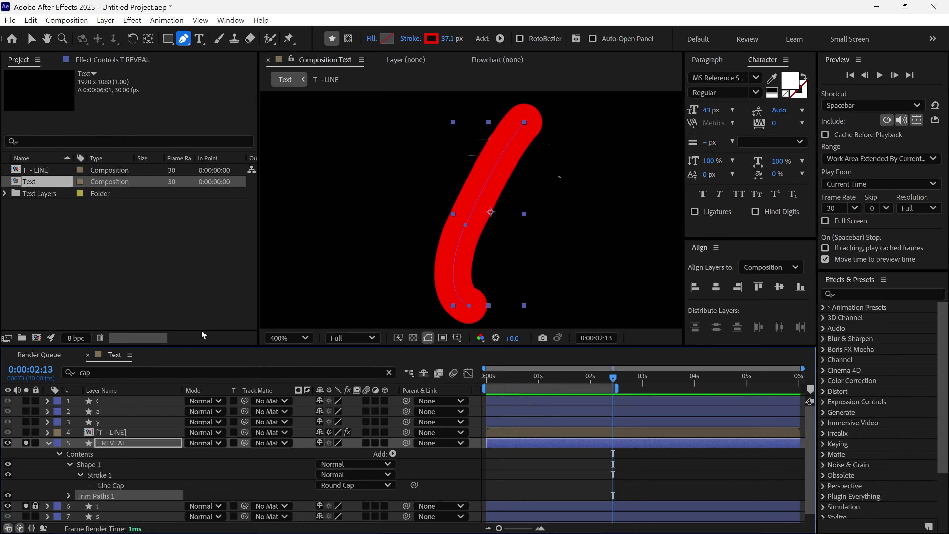
click(69, 496)
scroll(178, 490, down, 2)
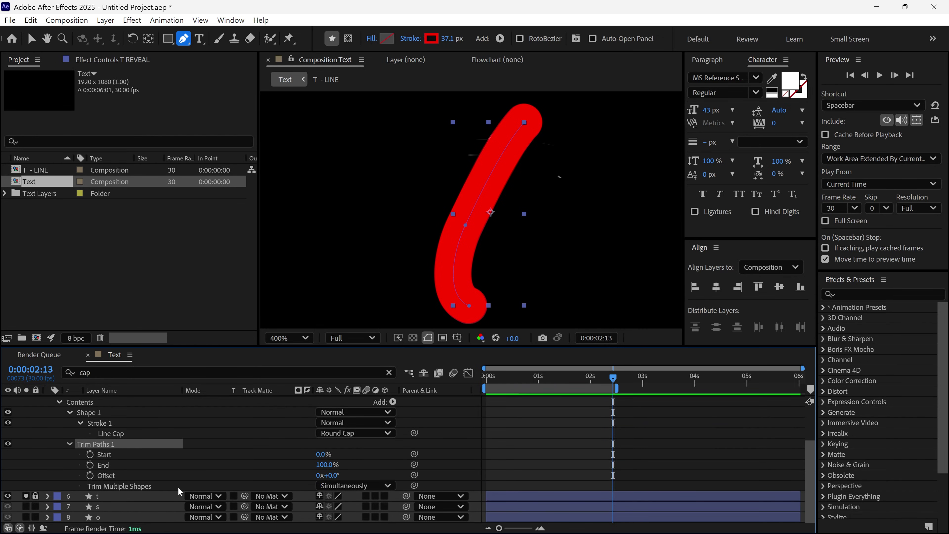
click(96, 465)
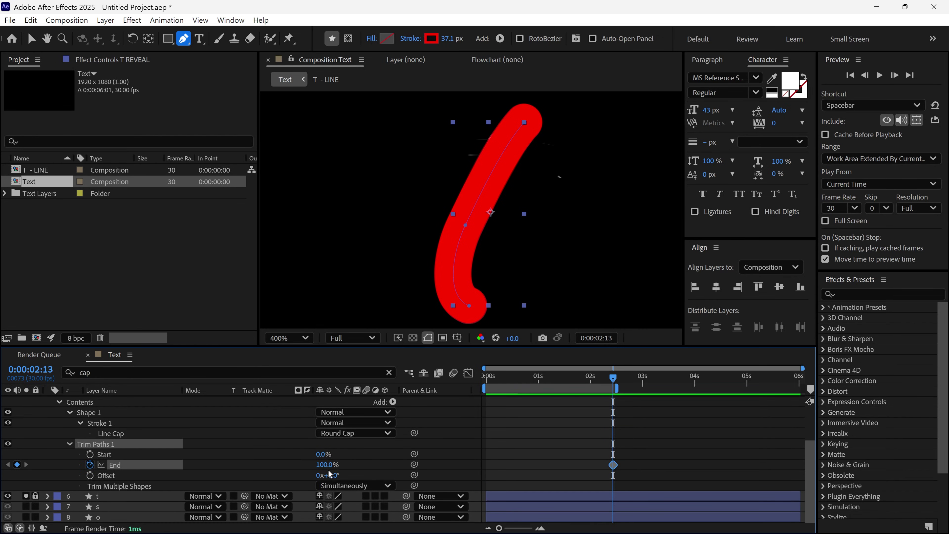
key(Home)
click(89, 464)
click(507, 378)
drag(515, 383, 563, 378)
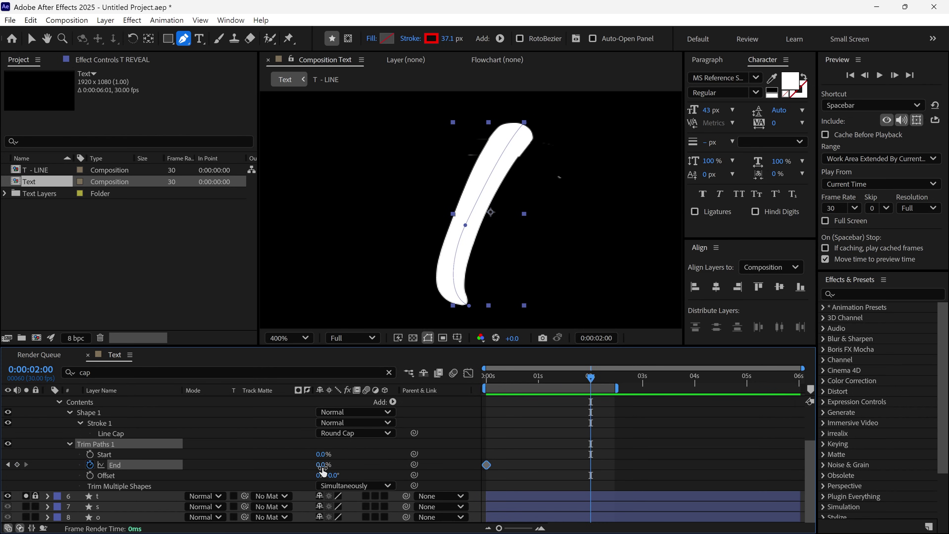
drag(323, 464, 361, 465)
drag(587, 446, 479, 475)
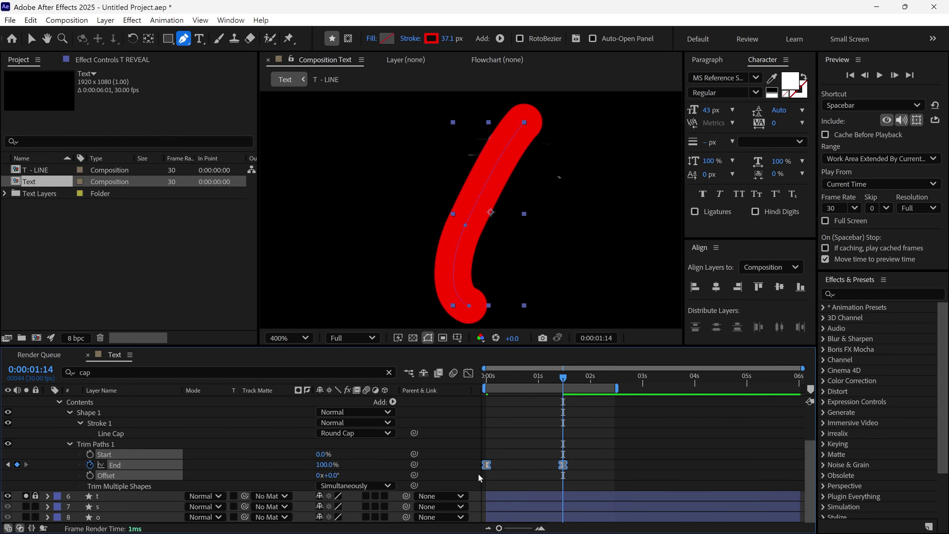
Step: Reshape T REVEAL's End easing in the Graph Editor so speed peaks early, then preview
click(469, 374)
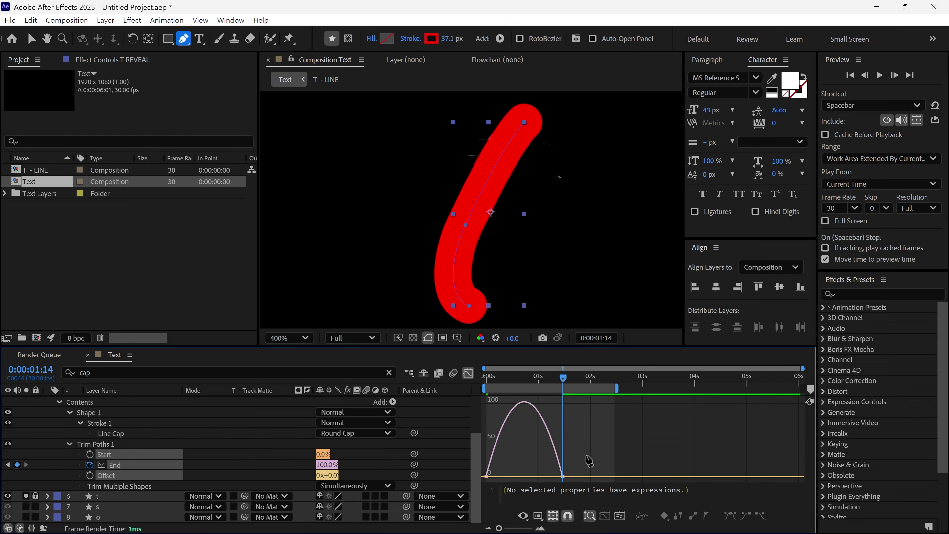
drag(589, 460, 530, 476)
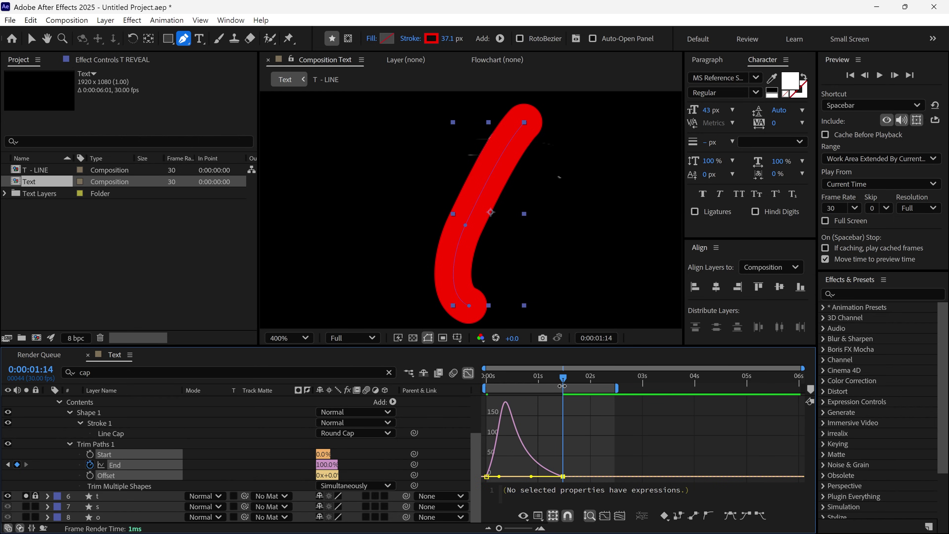
key(Home)
key(space)
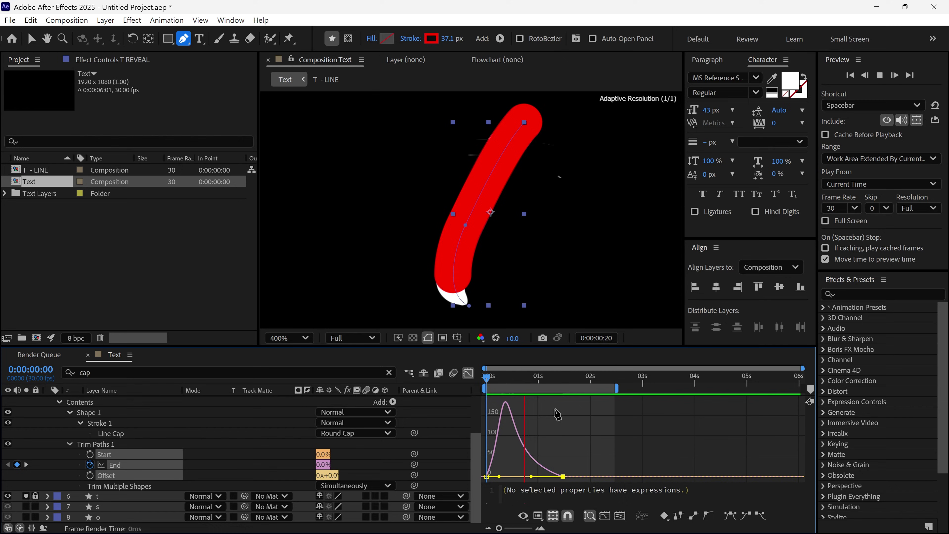
key(space)
scroll(89, 433, up, 3)
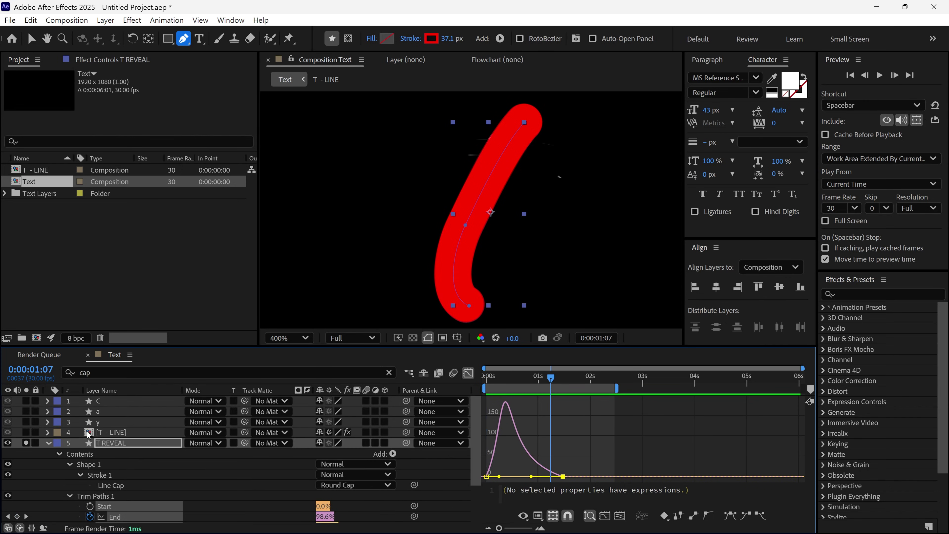
click(48, 445)
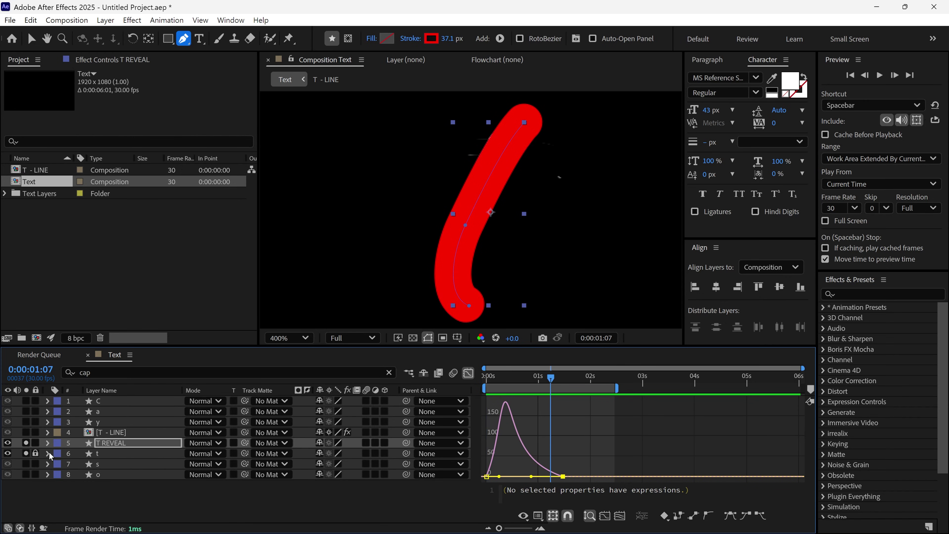
Step: Set the t layer's track matte to 5. T REVEAL and preview the stem drawing on
click(99, 454)
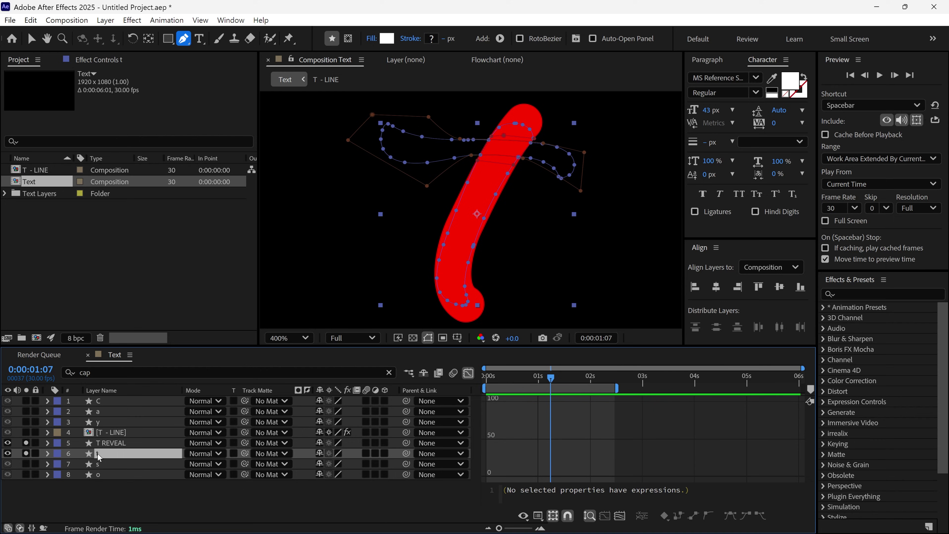
click(275, 453)
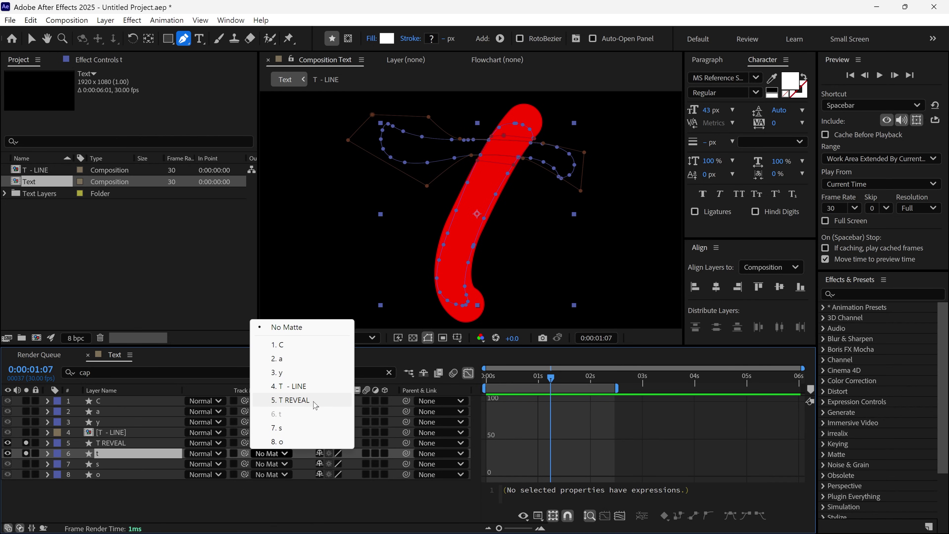
click(291, 399)
click(468, 373)
click(538, 381)
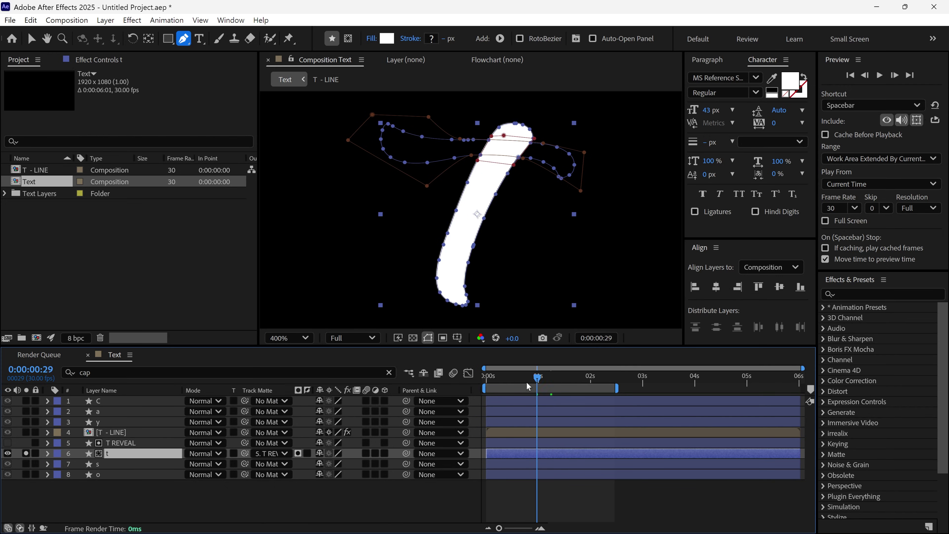
key(space)
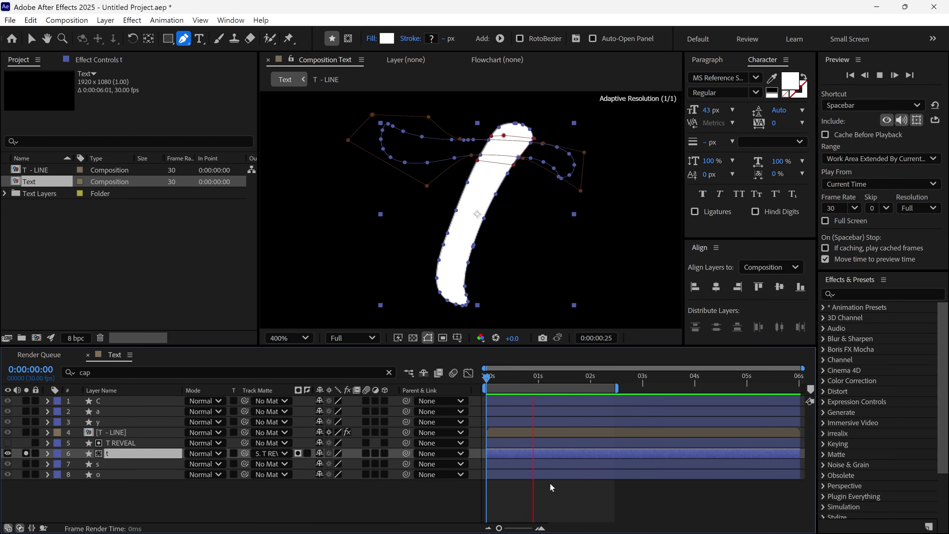
key(space)
Step: Pre-compose T REVEAL and t into a new composition named 'T'
shift+click(121, 444)
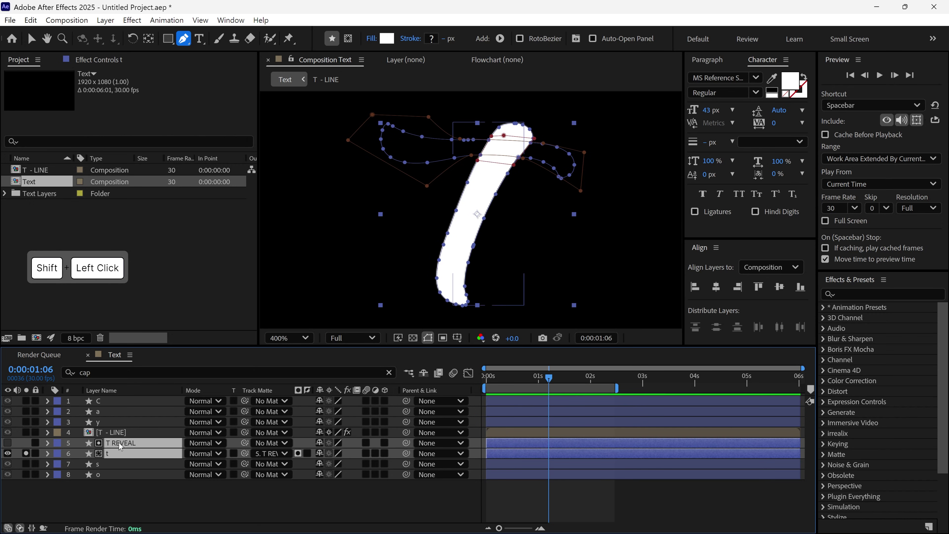
right_click(127, 448)
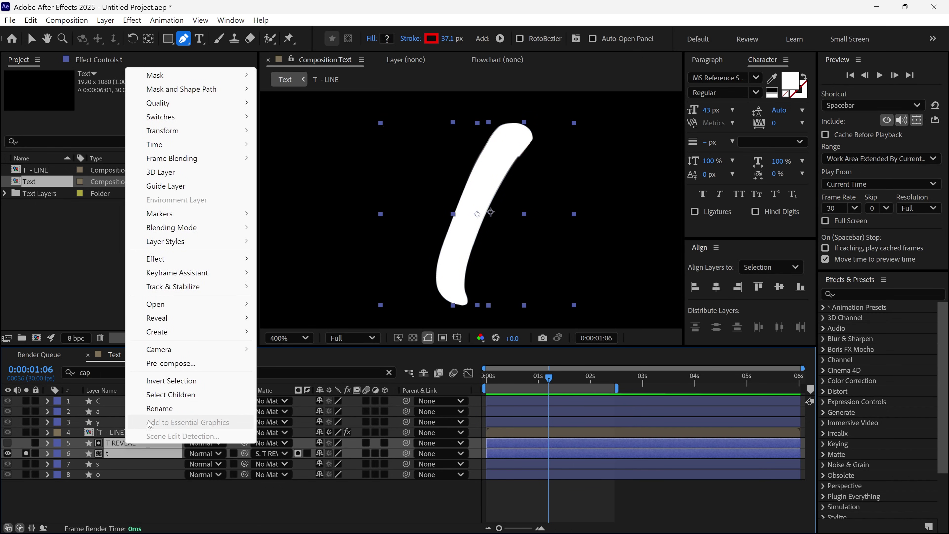
click(164, 366)
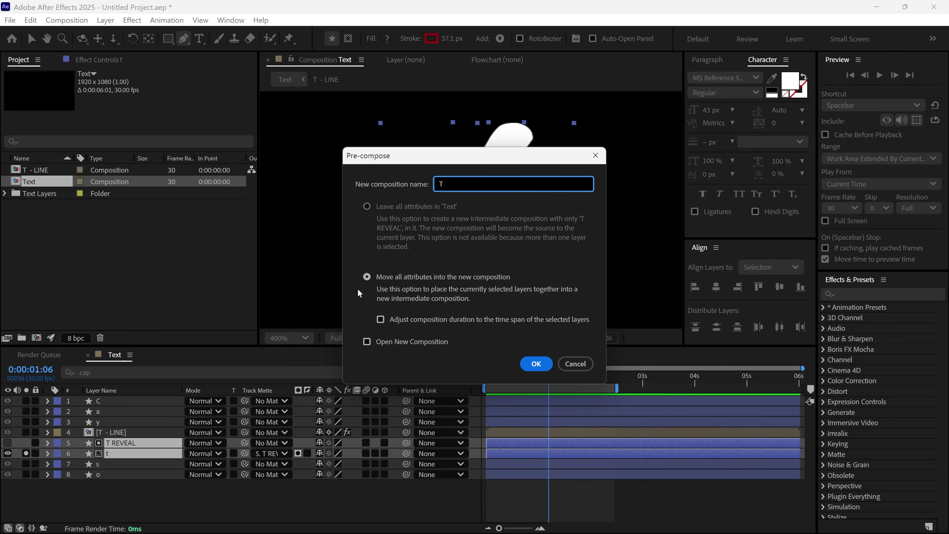
text(T)
click(535, 363)
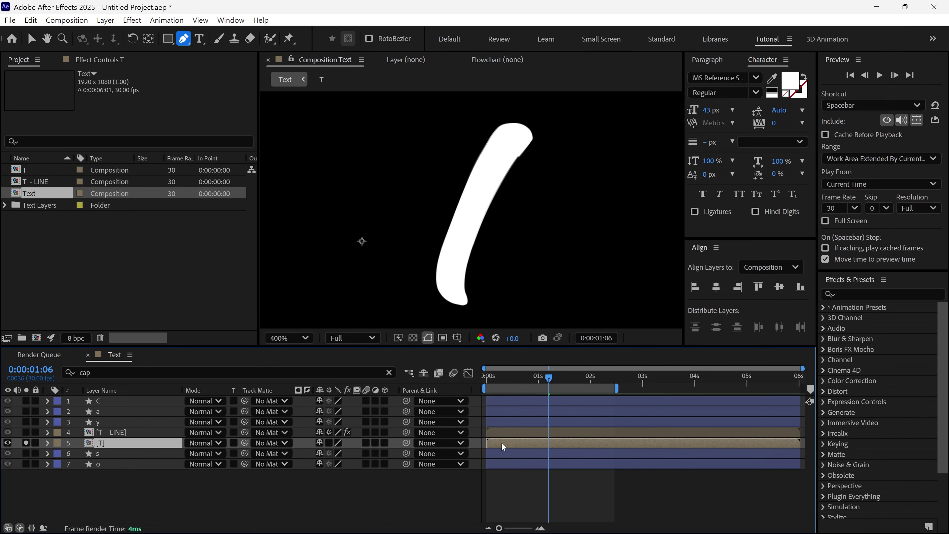
Step: Solo the T - LINE layer and preview the whole T writing on from the start
click(508, 437)
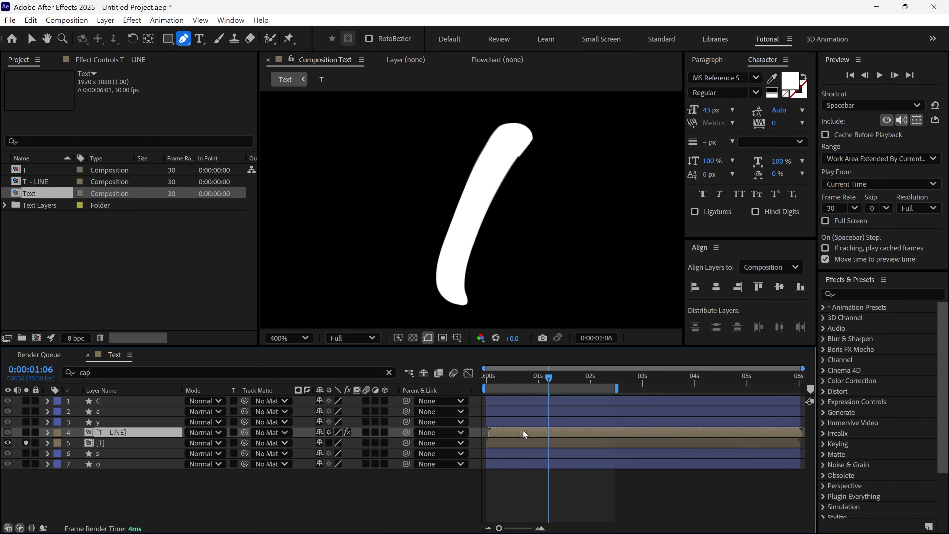
drag(551, 384, 526, 384)
key(comma)
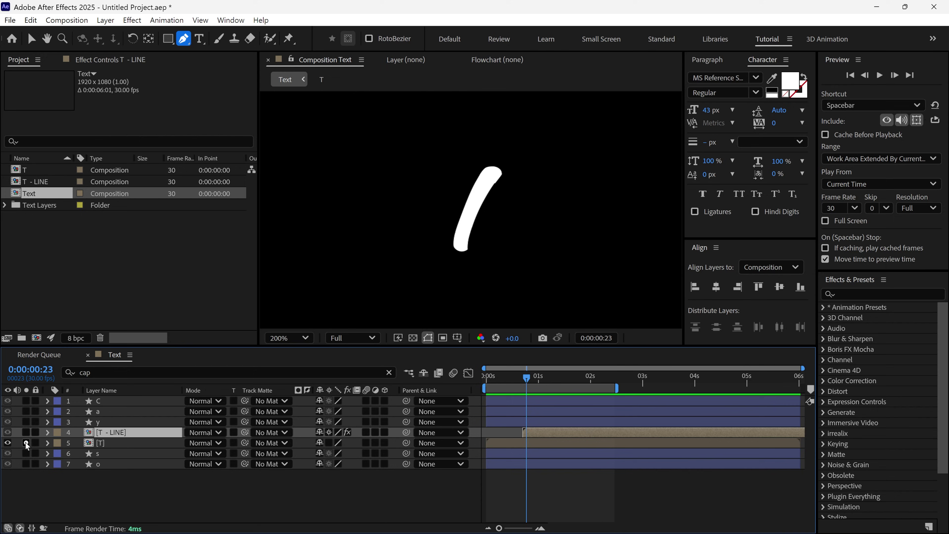
click(27, 432)
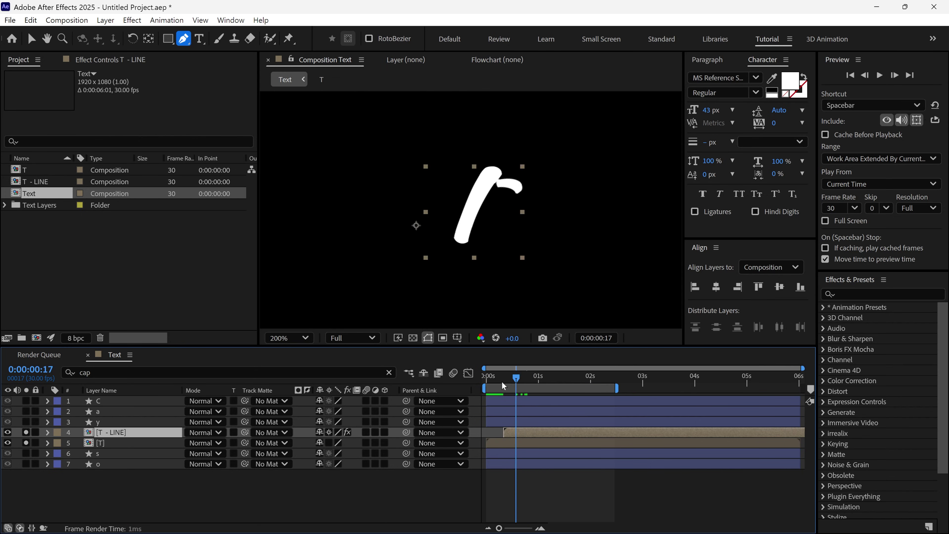
key(Home)
key(space)
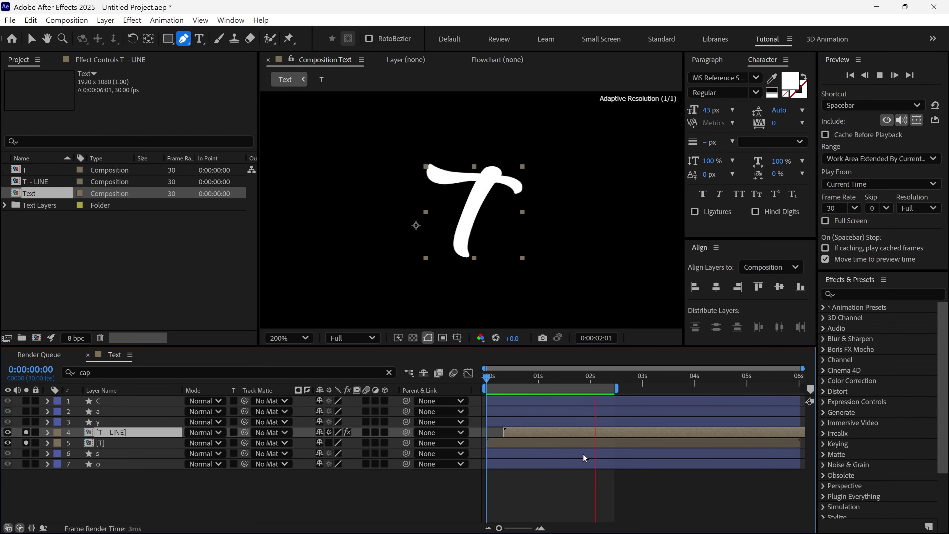
Step: Inspect the T - LINE precomp, then preview the full nine-layer Costya logo from the start
key(space)
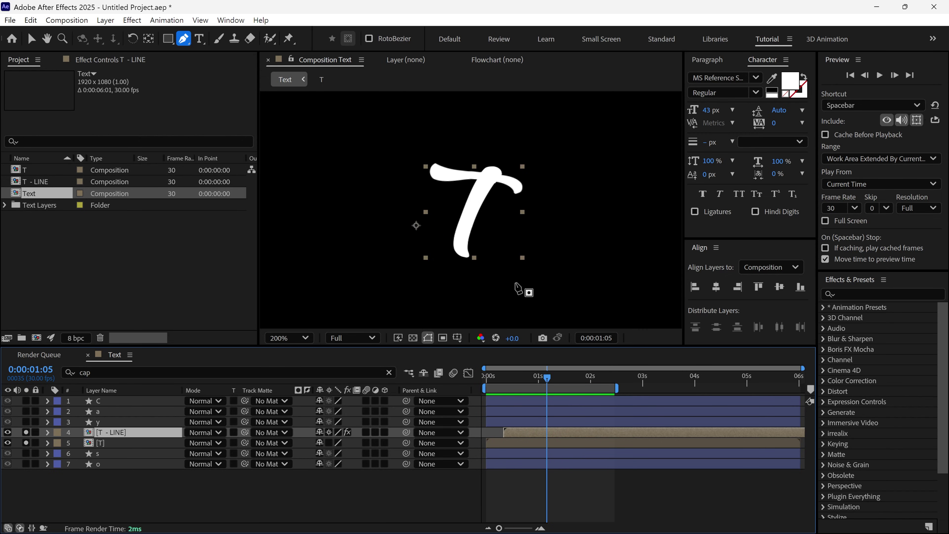
double_click(159, 434)
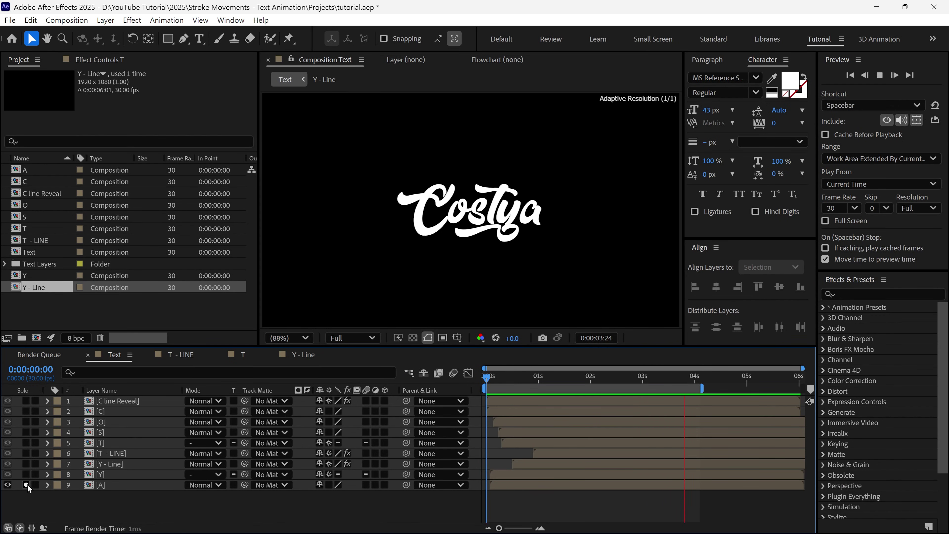
key(space)
key(Home)
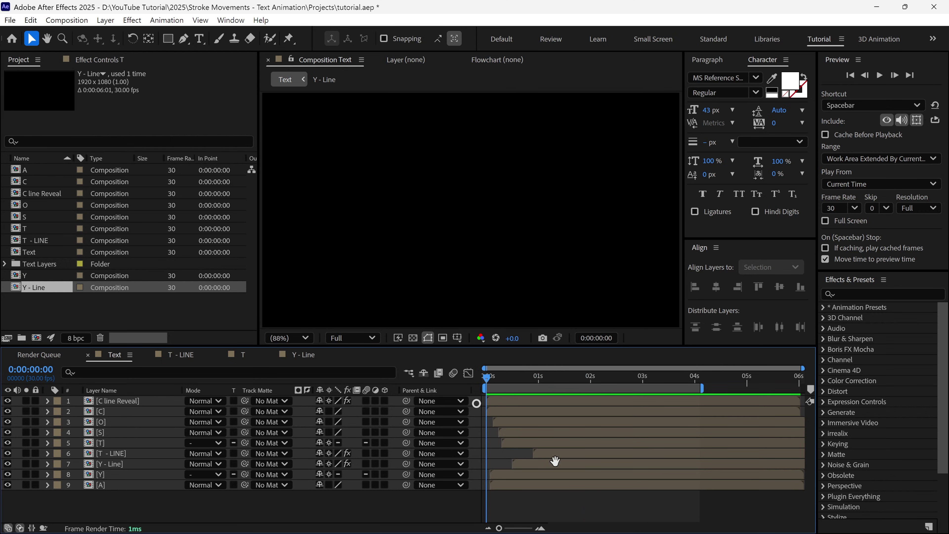
key(space)
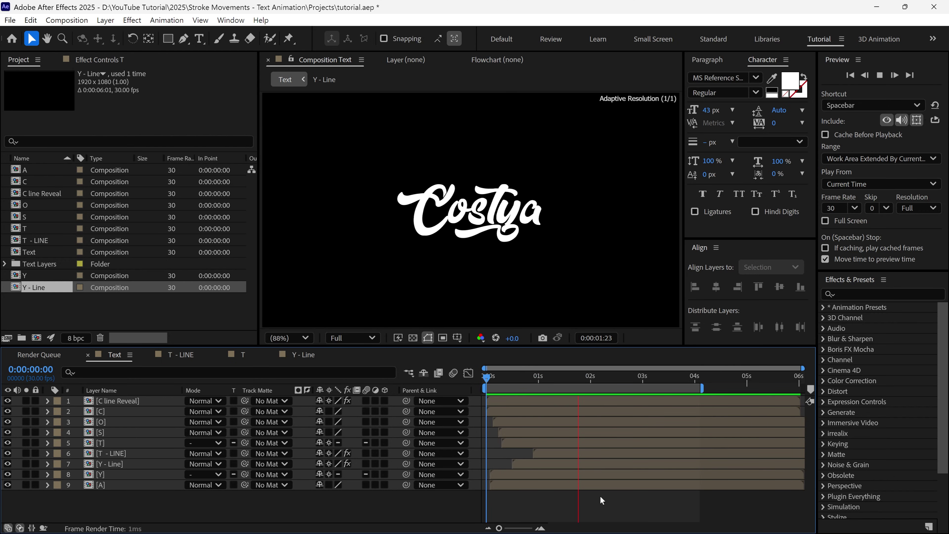
key(space)
Step: Pre-compose all nine letter layers into a 'Text Animation' composition, moving all attributes
drag(121, 502, 126, 405)
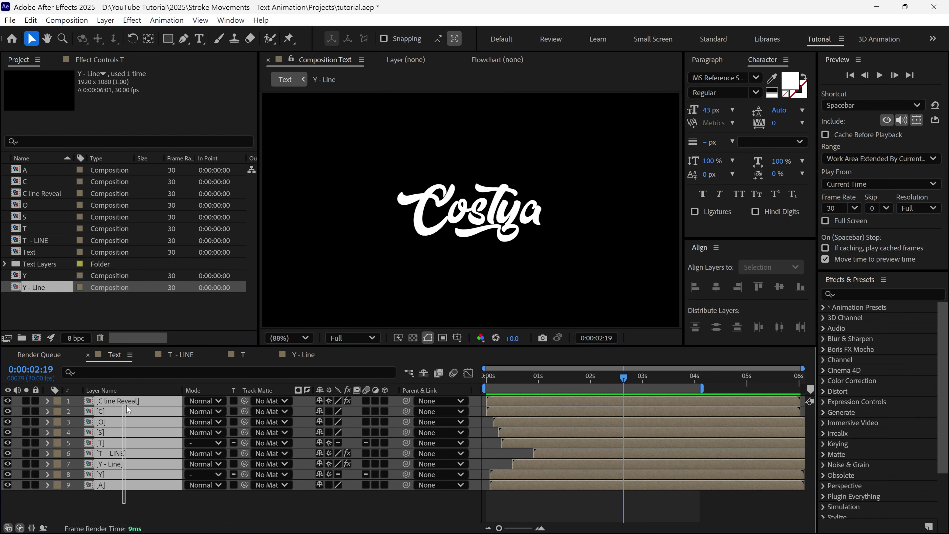
right_click(126, 404)
click(169, 326)
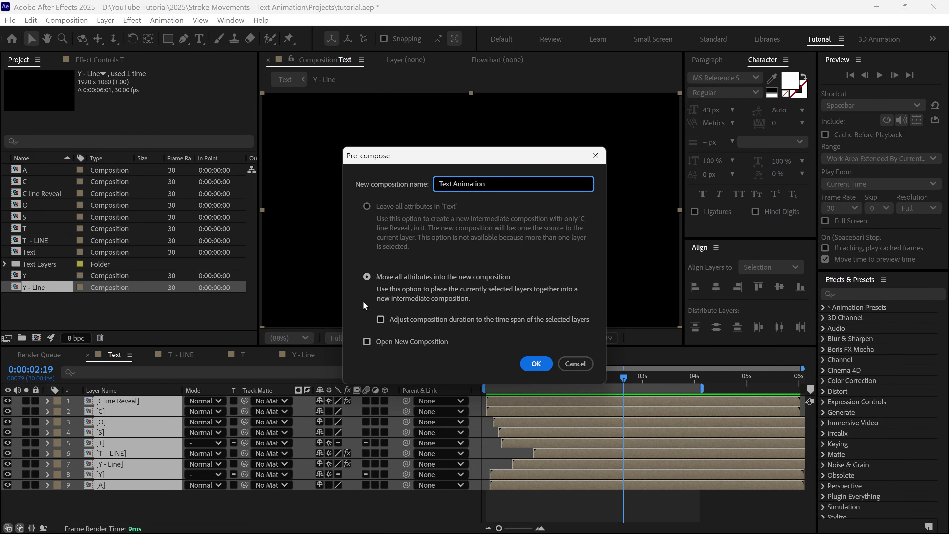
click(366, 277)
click(526, 363)
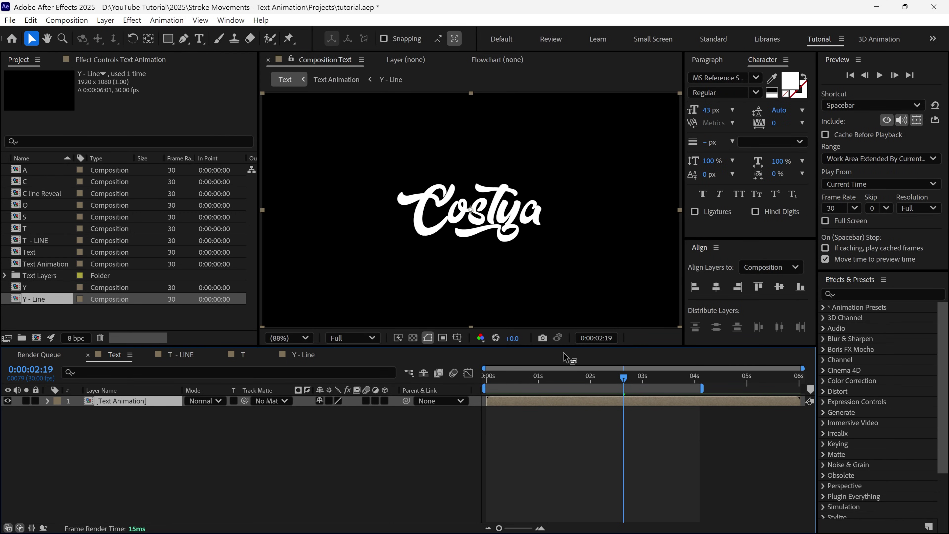
Step: Duplicate the Text Animation layer, offset the top copy a few frames later, and select the lower copy
key(ctrl+d)
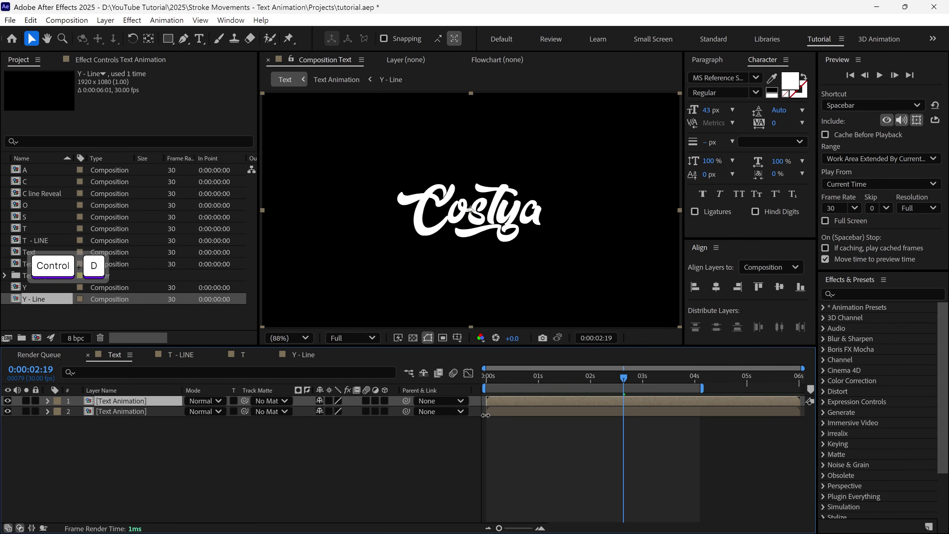
drag(493, 401, 499, 398)
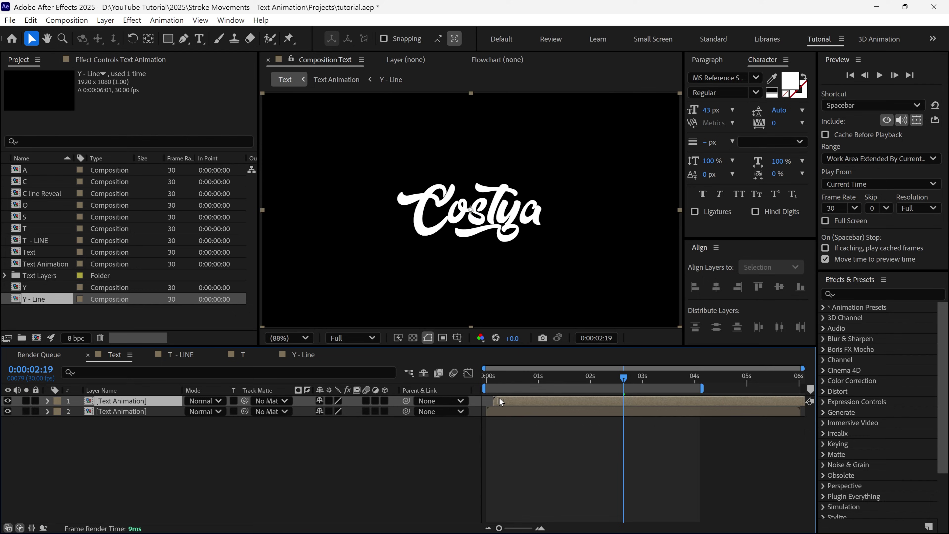
click(496, 410)
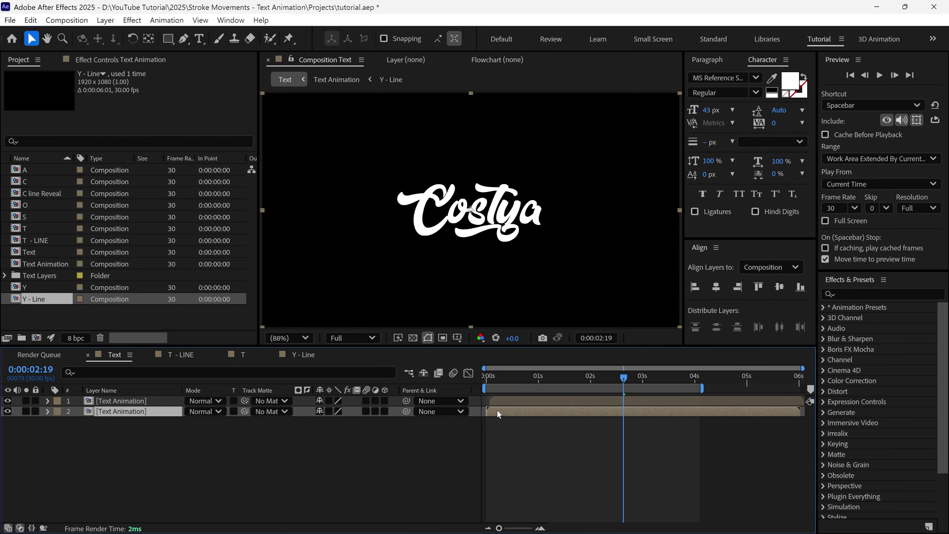
click(861, 294)
Step: Apply a red Fill effect to the lower Text Animation copy and preview the offset logo
text(fill)
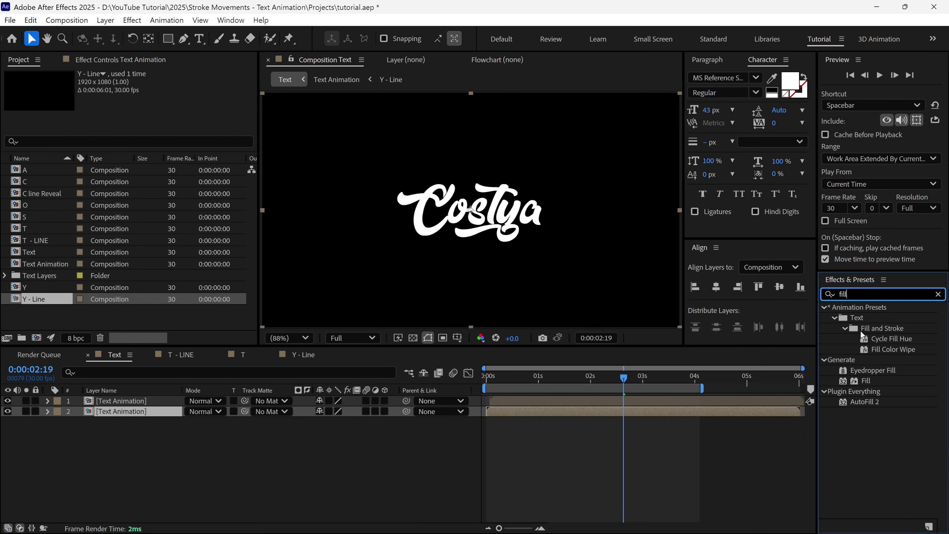
drag(865, 381, 578, 411)
drag(484, 386, 502, 386)
key(space)
key(Home)
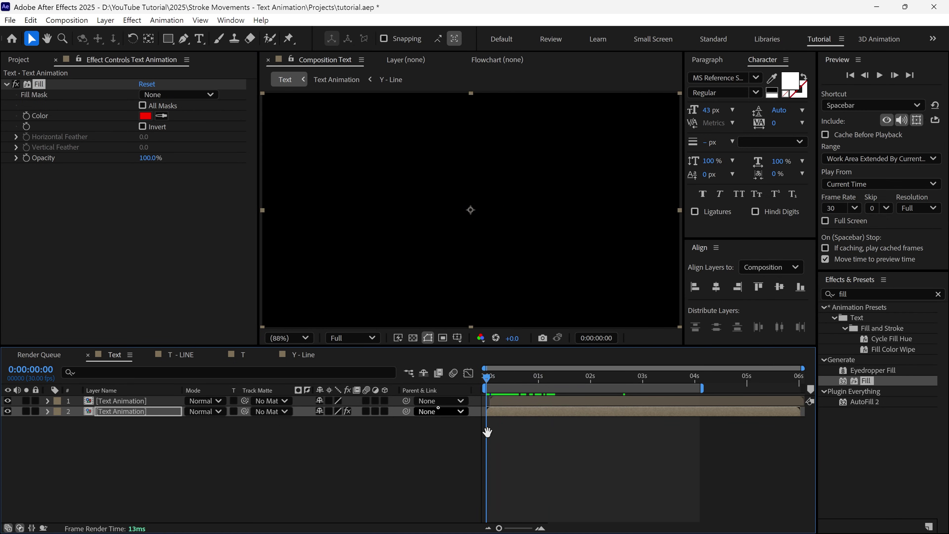
key(space)
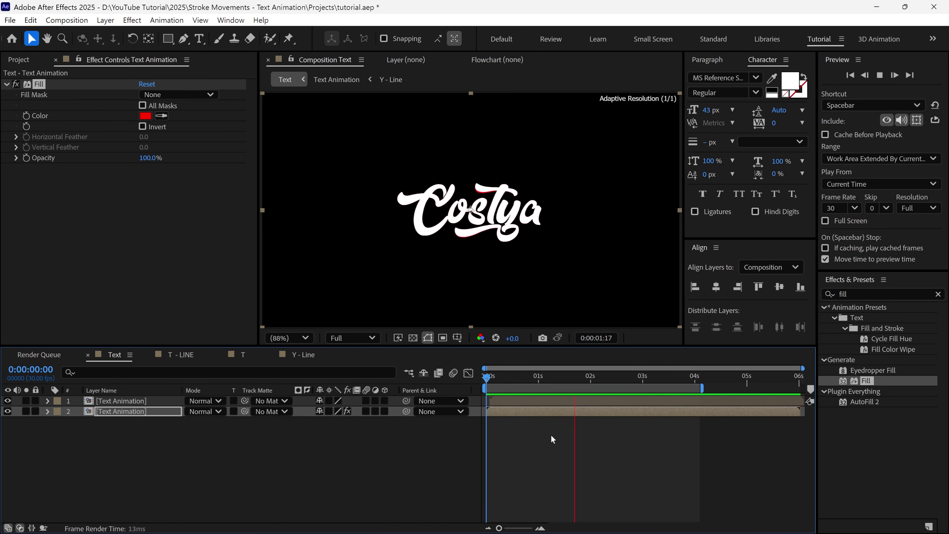
key(space)
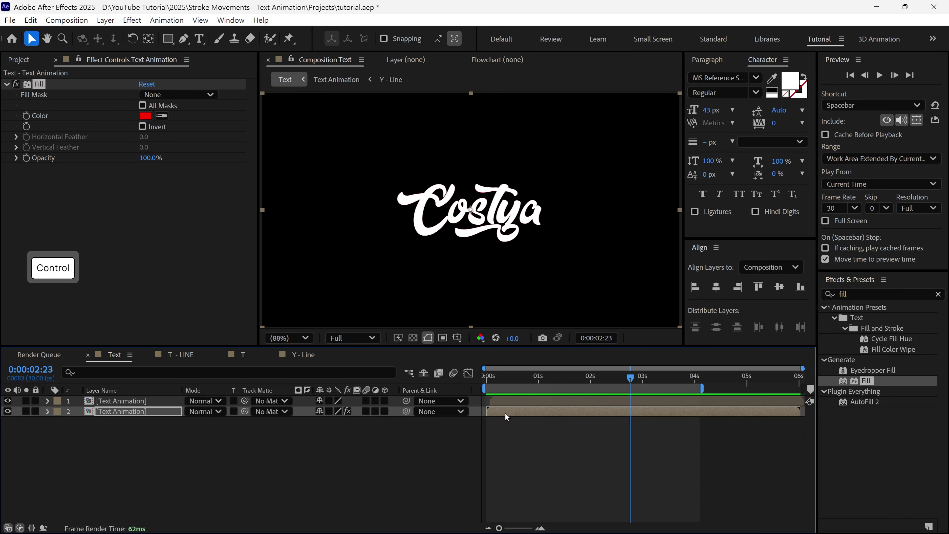
Step: Undo an accidental duplicate of the Fill effect and reselect the lower Text Animation layer
key(ctrl+d)
key(ctrl+z)
click(505, 432)
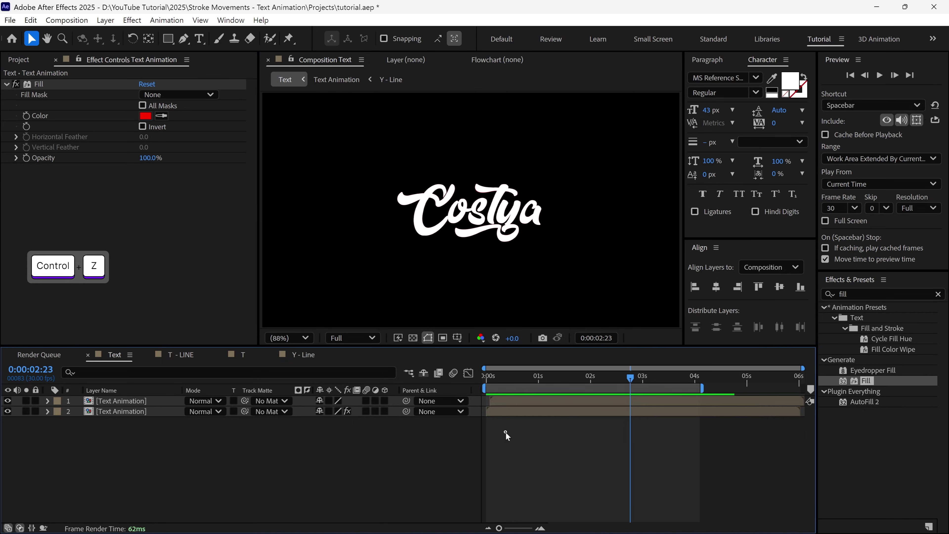